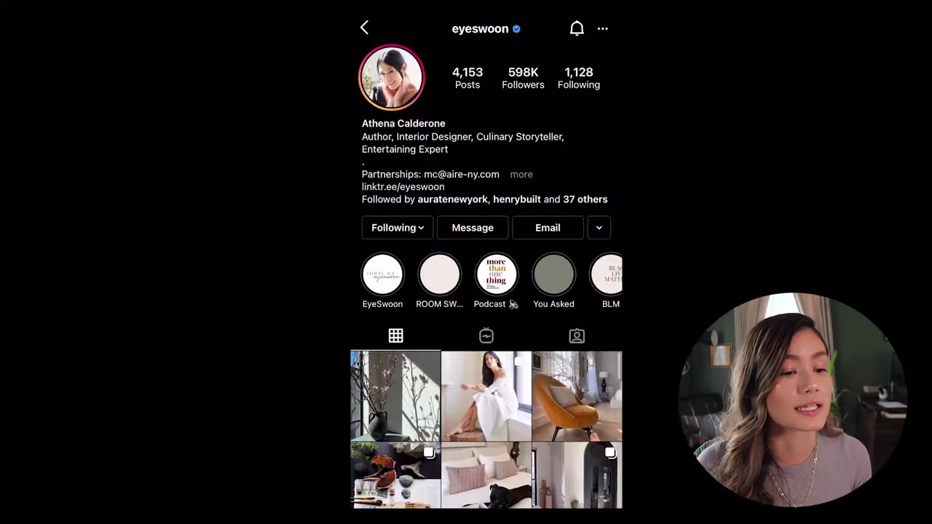
- Scroll down through the designer's Instagram grid of interior photos
scroll(486, 292, down, 10)
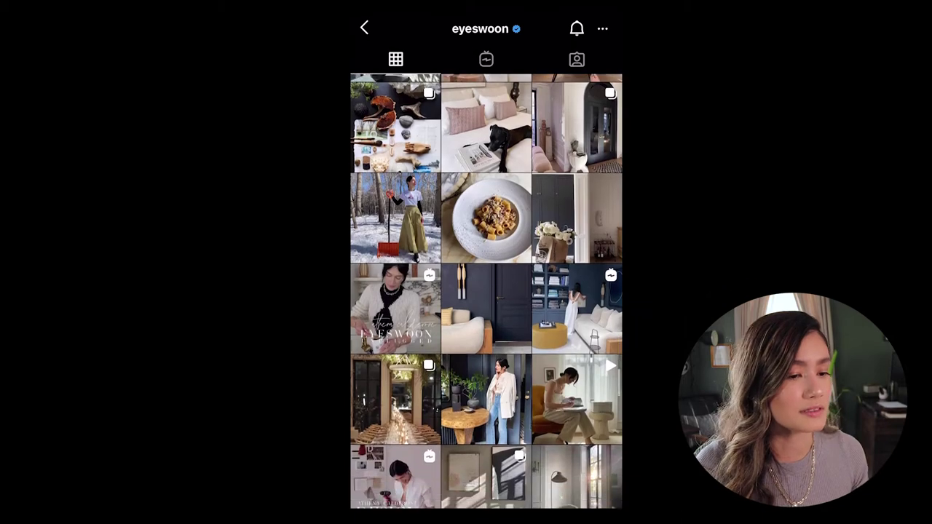
scroll(486, 291, down, 10)
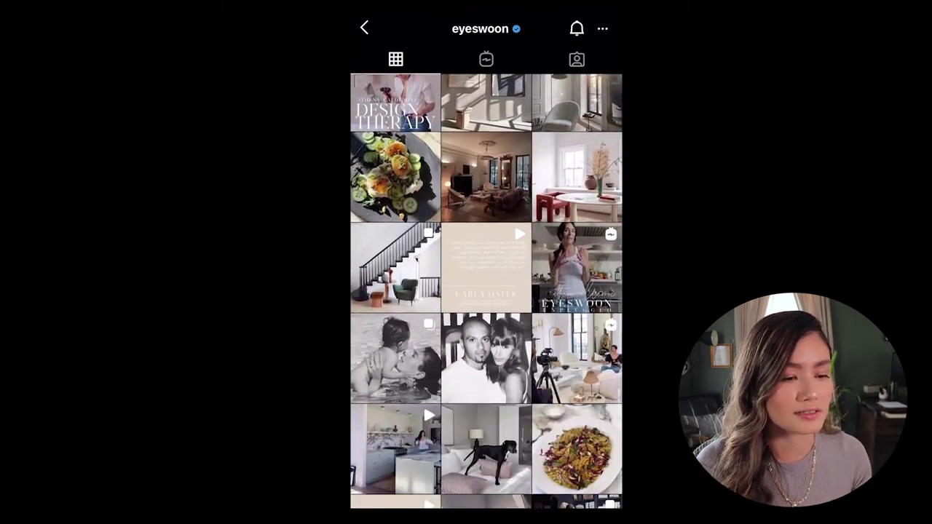
scroll(486, 291, down, 10)
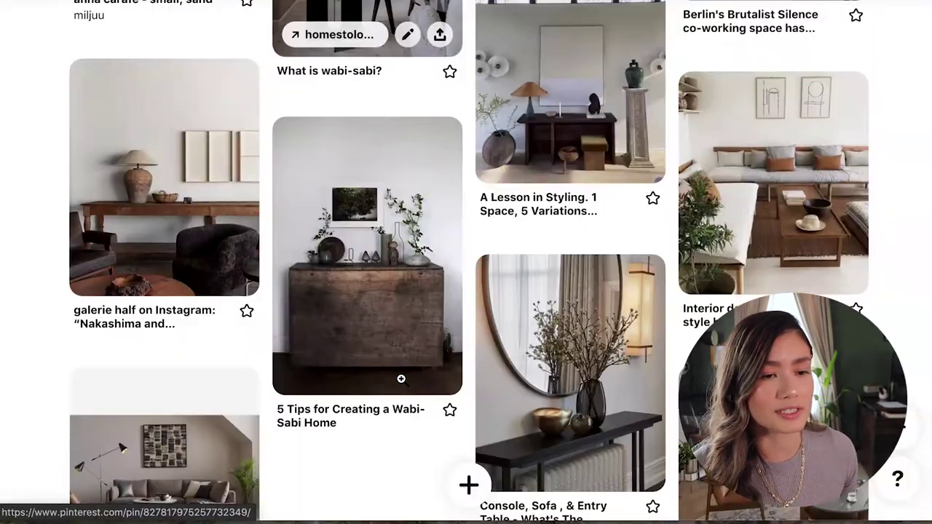
scroll(369, 396, up, 3)
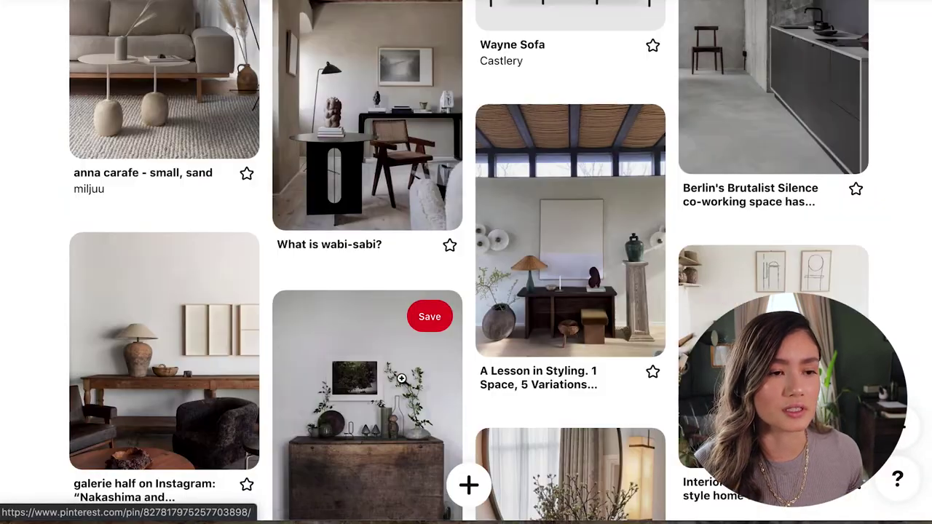
scroll(369, 396, down, 1)
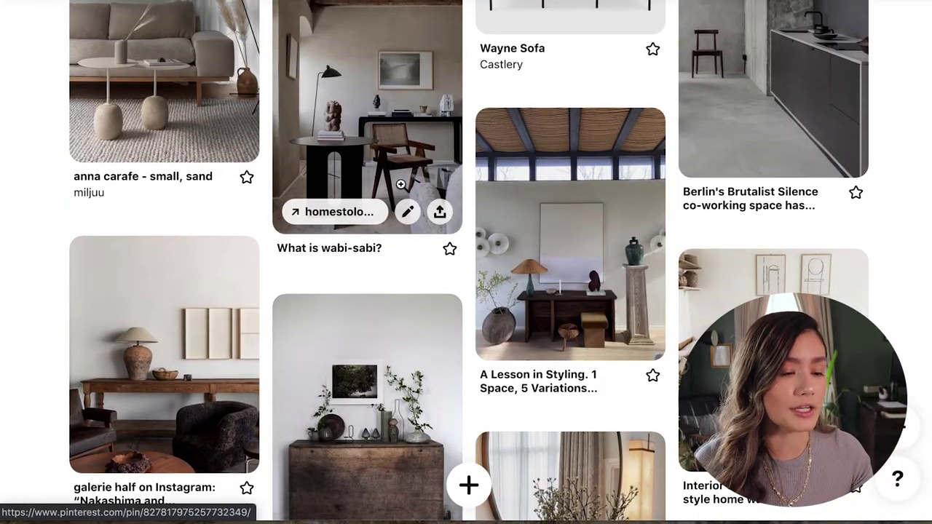
click(400, 184)
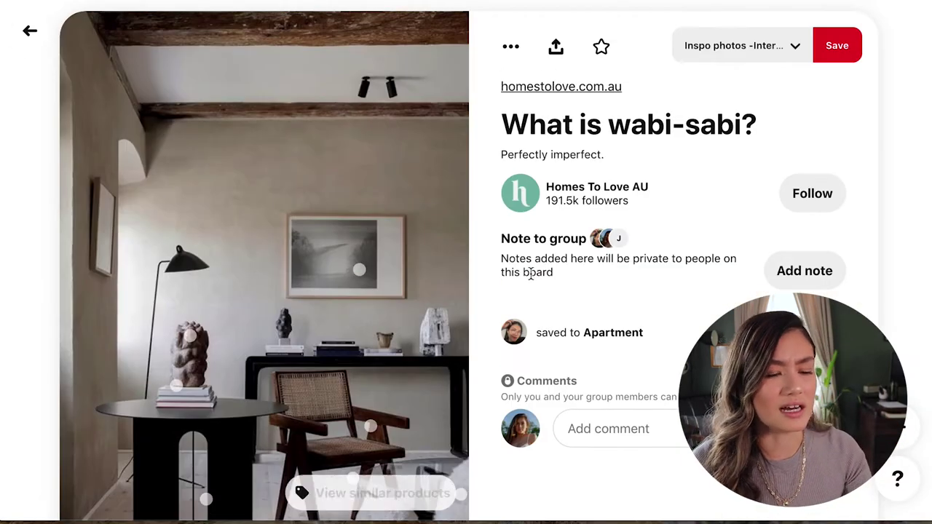
scroll(616, 294, down, 1)
scroll(616, 291, up, 1)
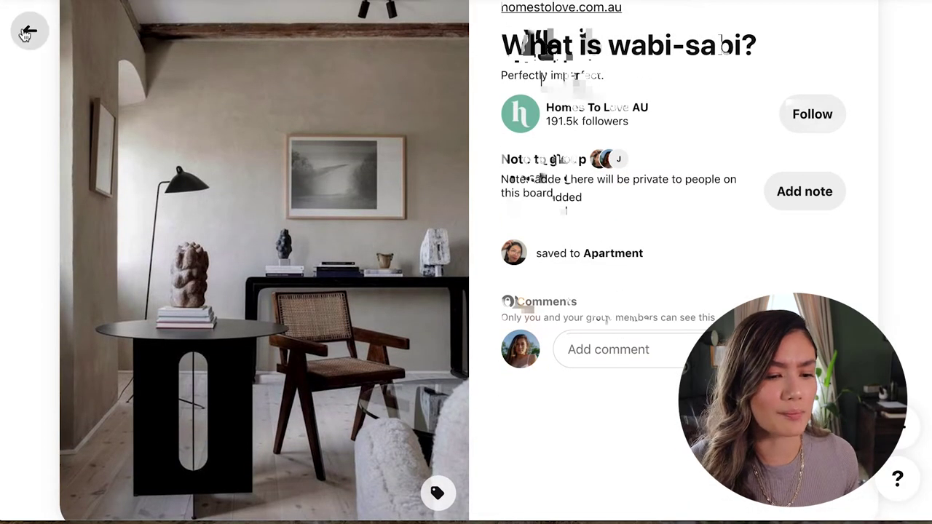
click(29, 30)
scroll(398, 224, down, 2)
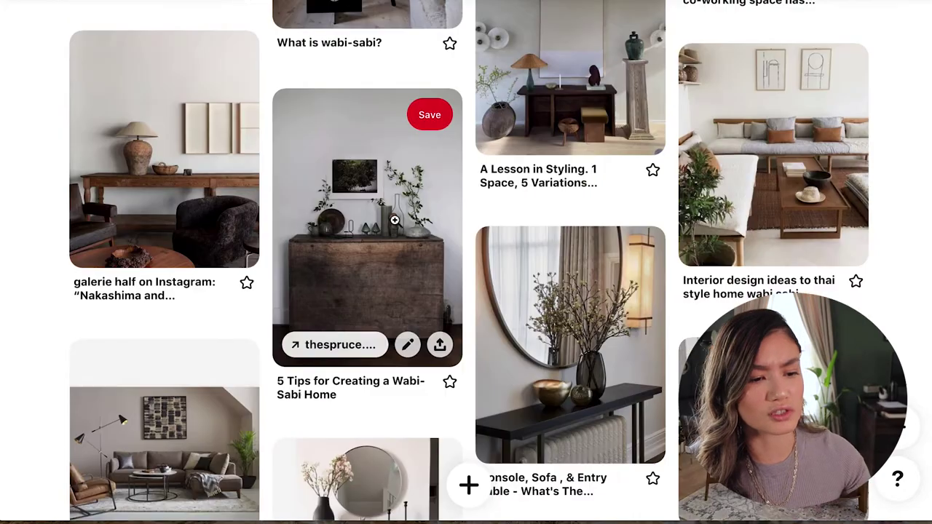
click(394, 220)
scroll(566, 248, down, 1)
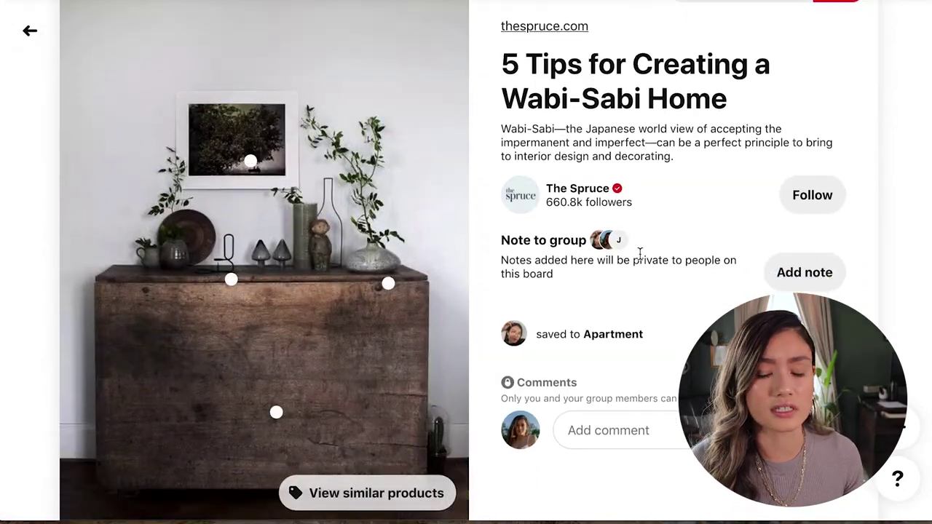
scroll(662, 255, down, 2)
scroll(437, 182, up, 3)
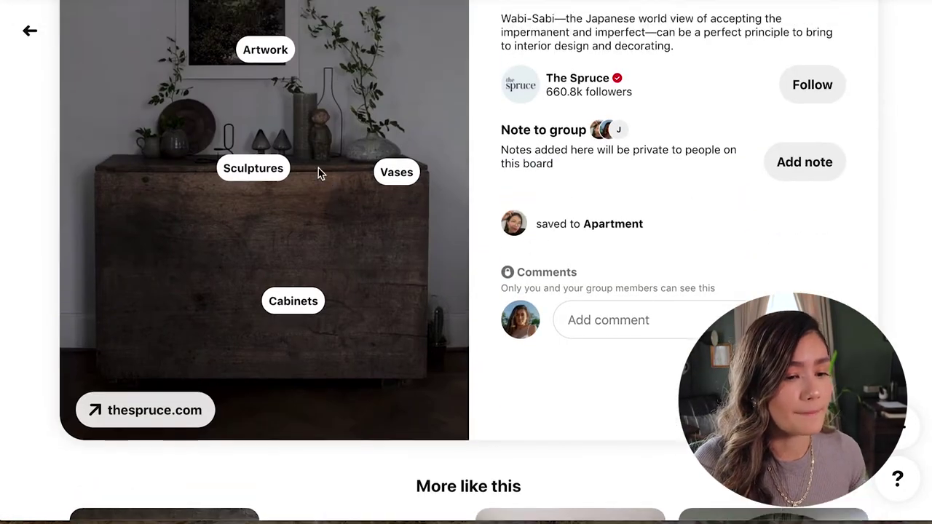
click(30, 31)
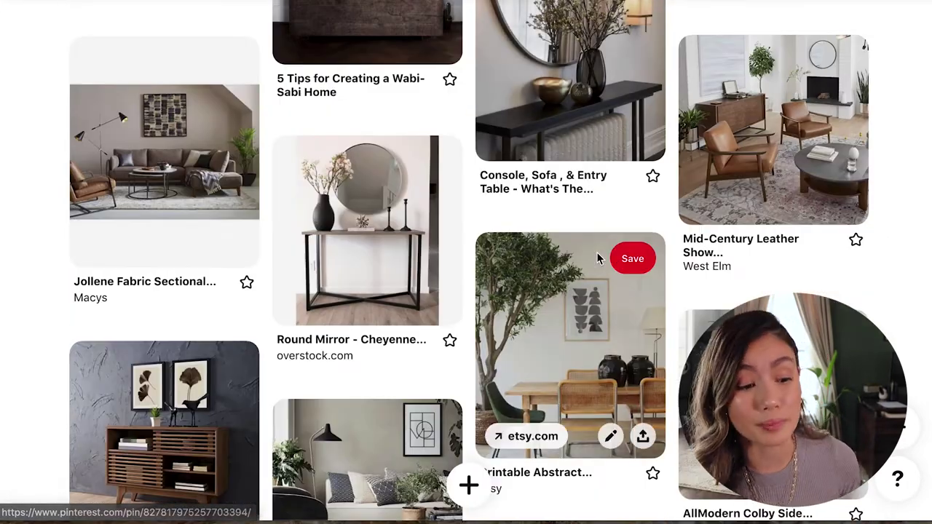
scroll(597, 254, up, 2)
scroll(595, 253, down, 4)
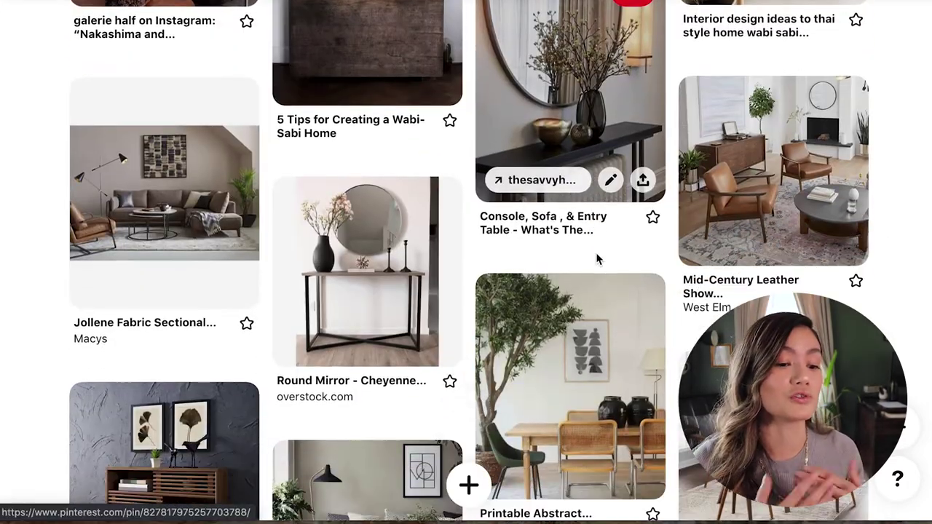
scroll(595, 253, down, 2)
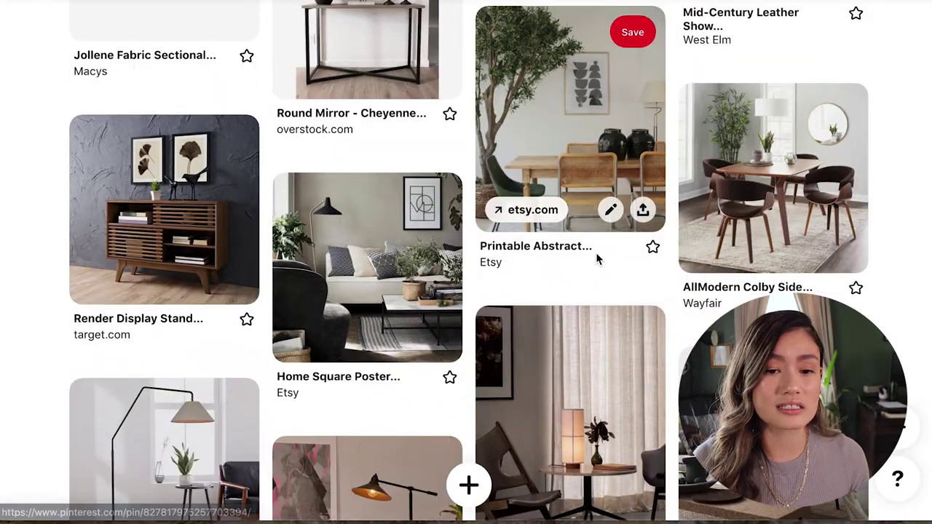
scroll(595, 259, down, 2)
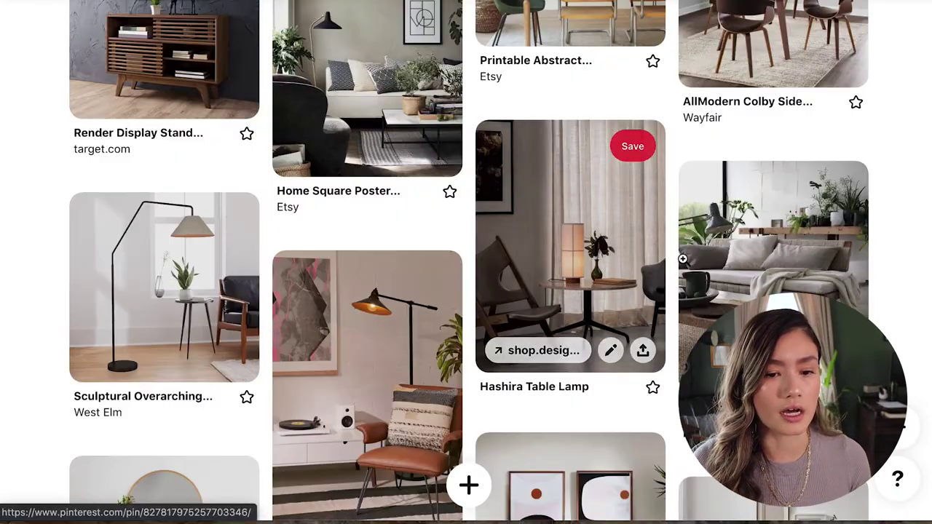
click(730, 259)
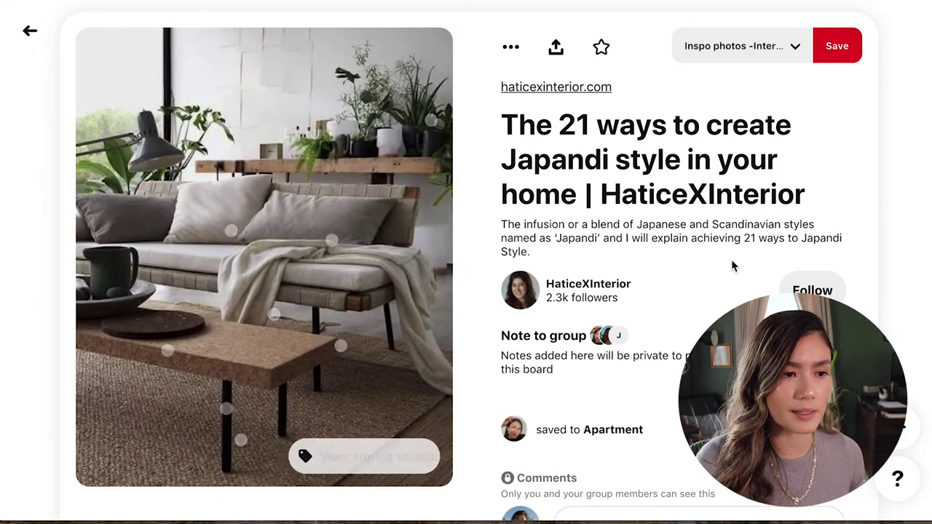
scroll(457, 152, down, 4)
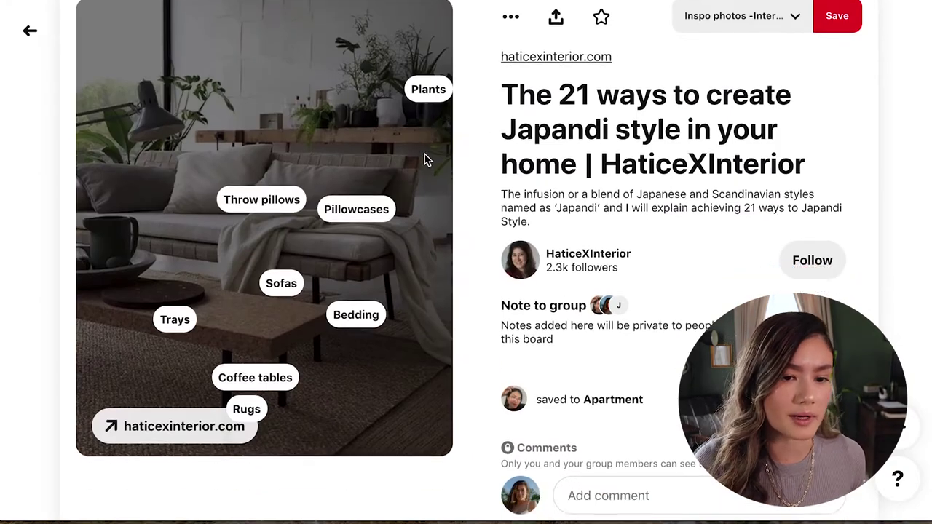
scroll(693, 205, down, 1)
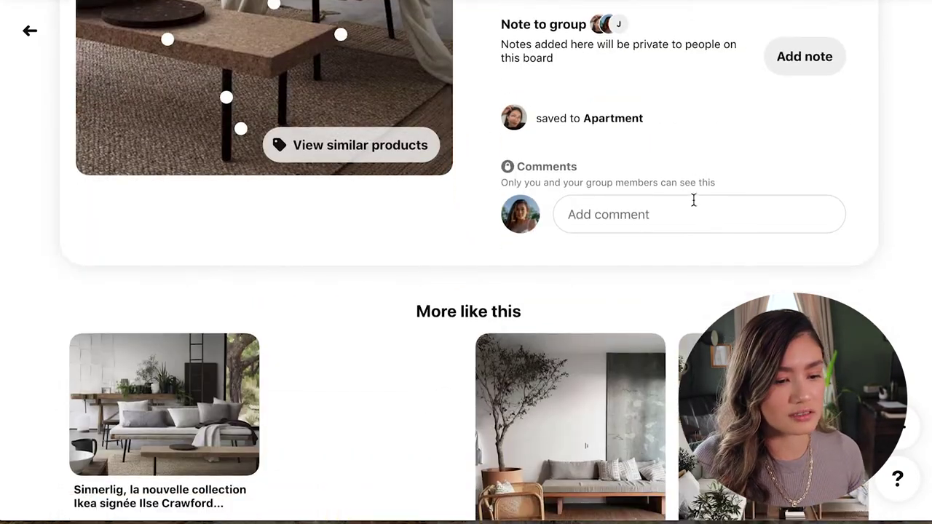
click(29, 30)
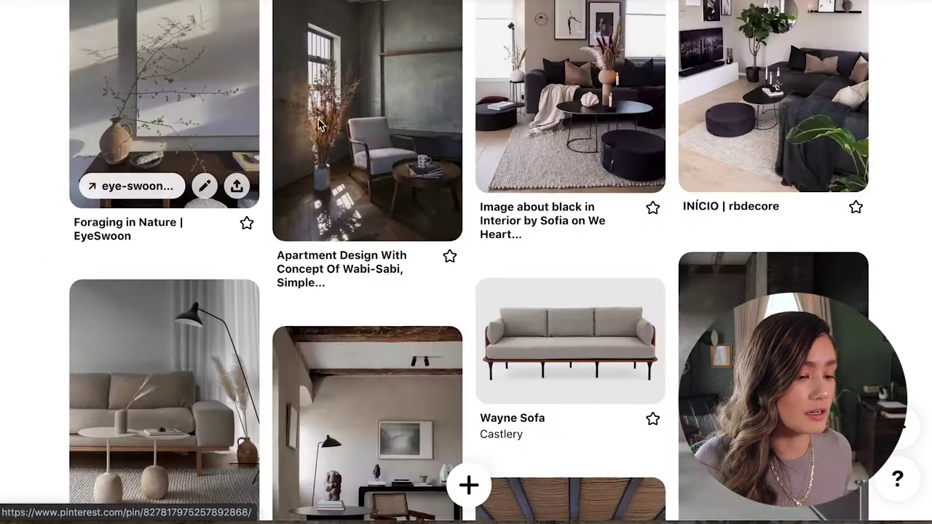
- Scroll down the Apartment board and open the Handmade Ceramic Round vase pin
scroll(500, 201, down, 5)
scroll(500, 209, down, 4)
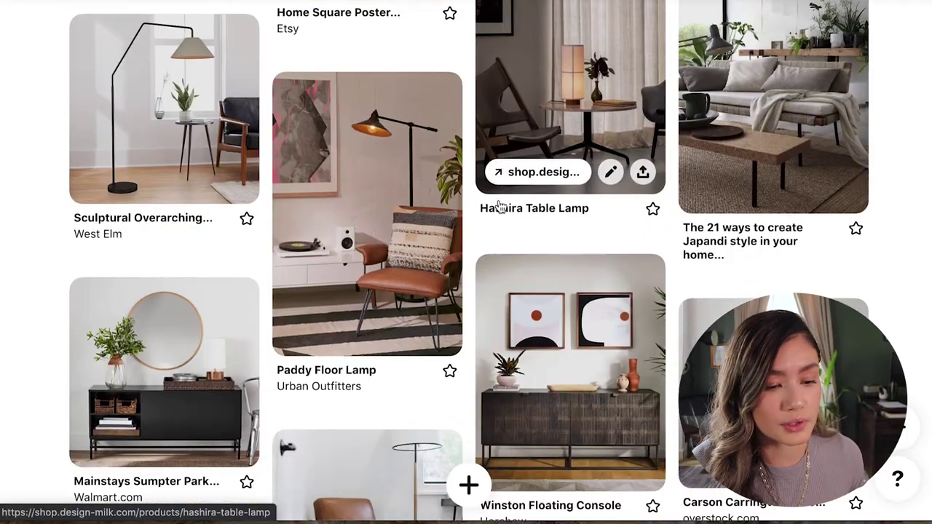
scroll(497, 205, down, 5)
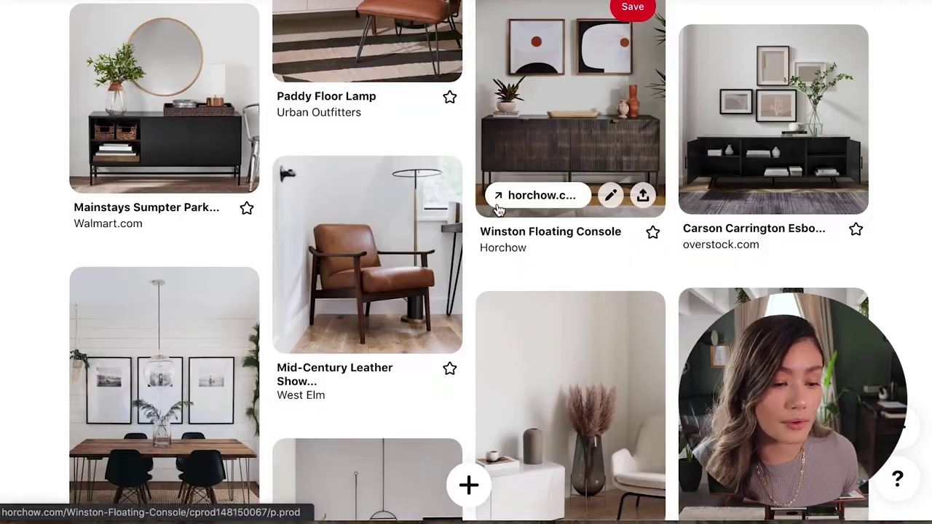
scroll(497, 206, down, 4)
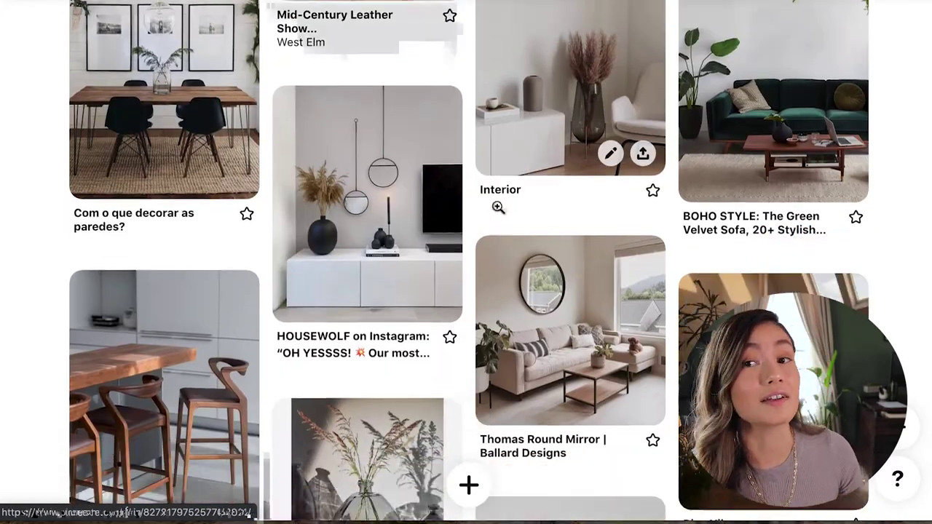
scroll(497, 207, down, 4)
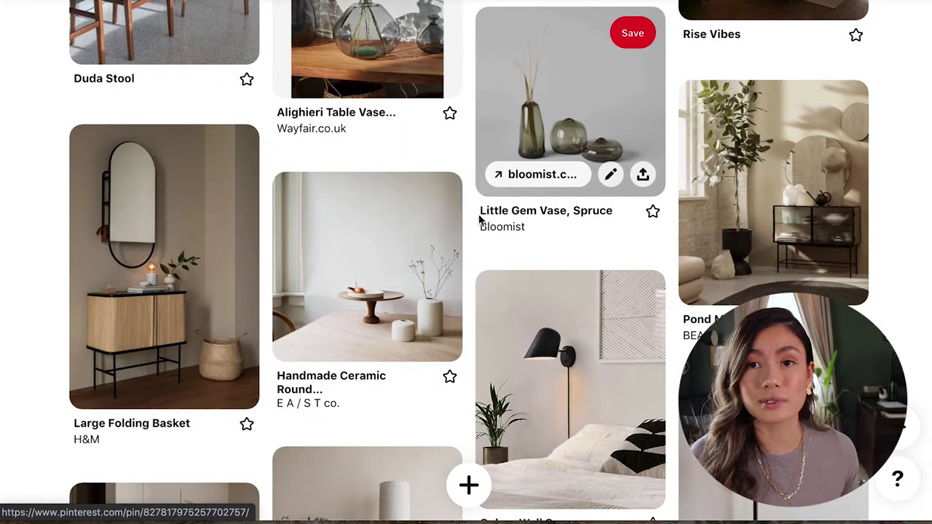
click(405, 260)
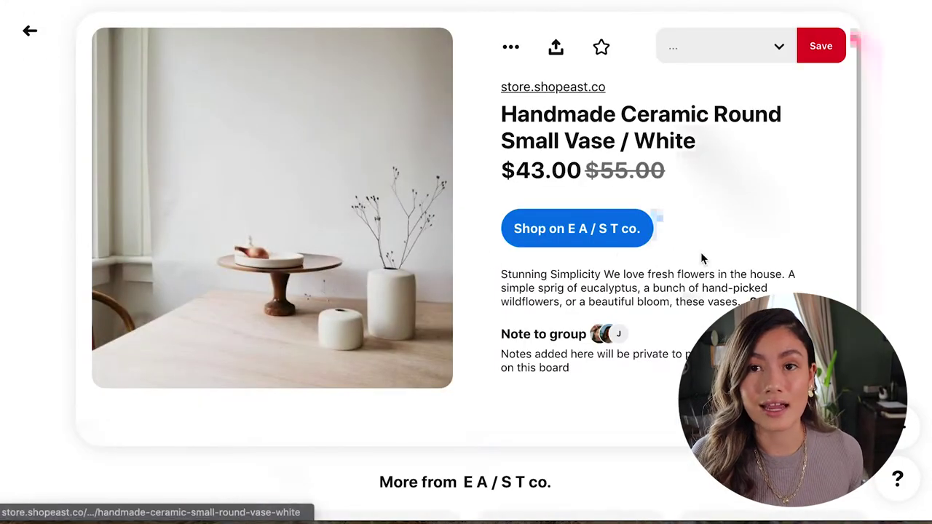
- View the Large Folding Basket pin, then return to the board grid
scroll(829, 239, down, 1)
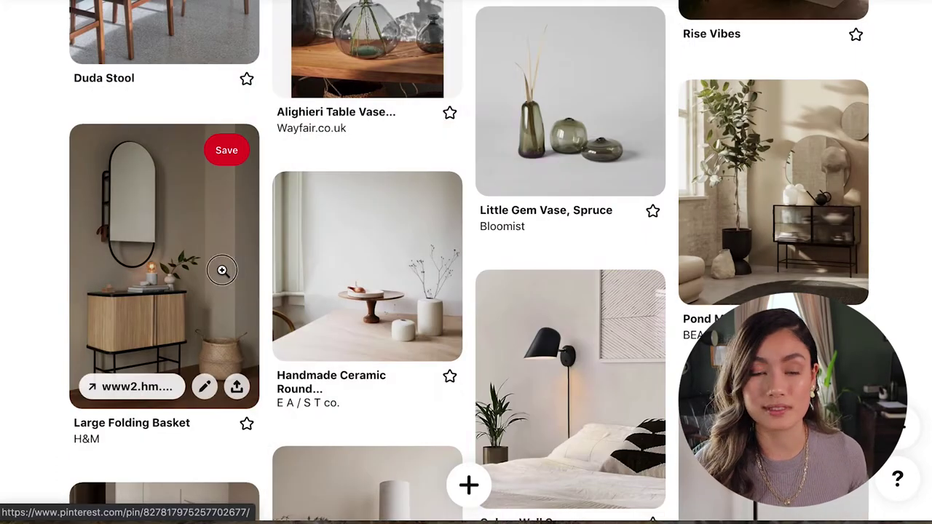
click(250, 280)
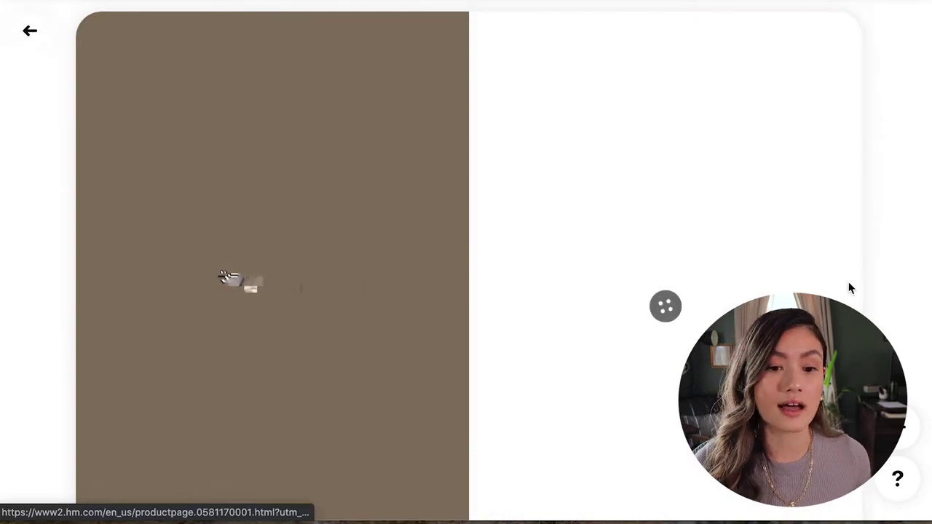
scroll(719, 271, up, 1)
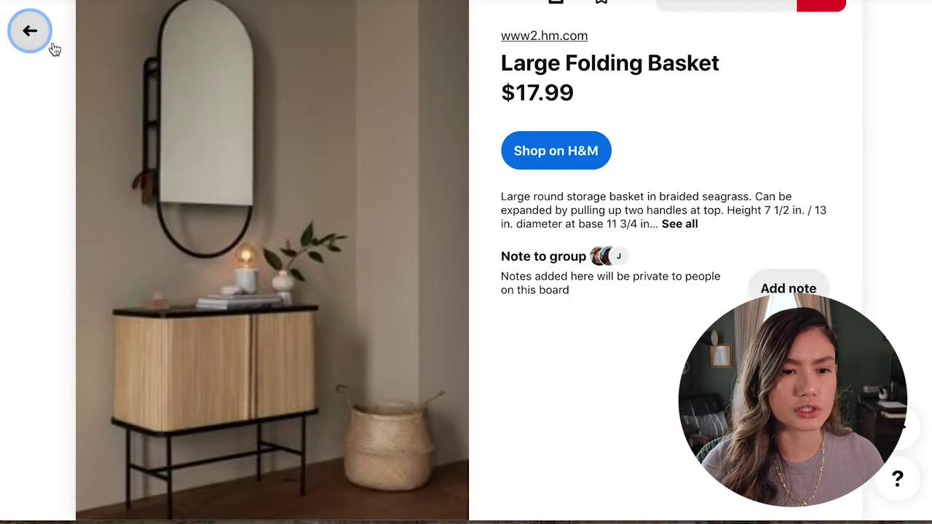
click(30, 30)
- Look at the Daze Bedspread pin's details and go back to the board
scroll(429, 229, down, 15)
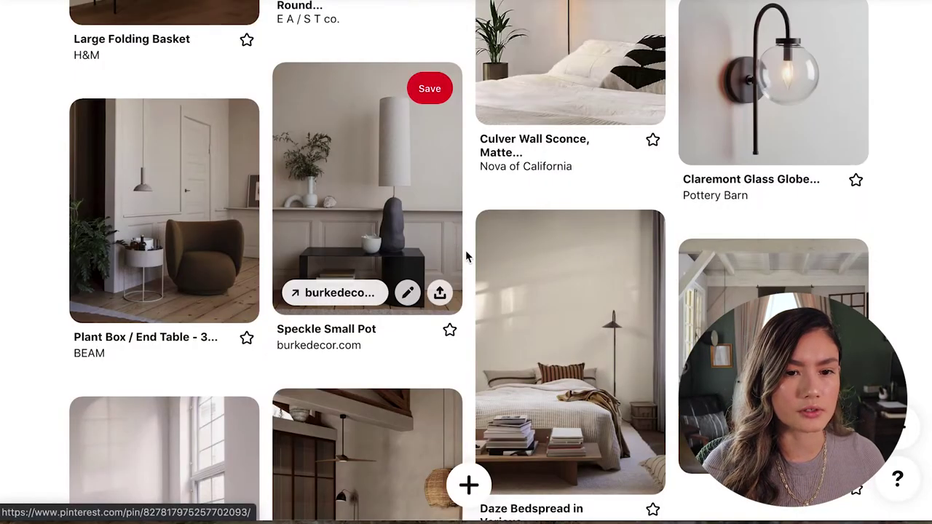
click(604, 380)
scroll(603, 380, down, 3)
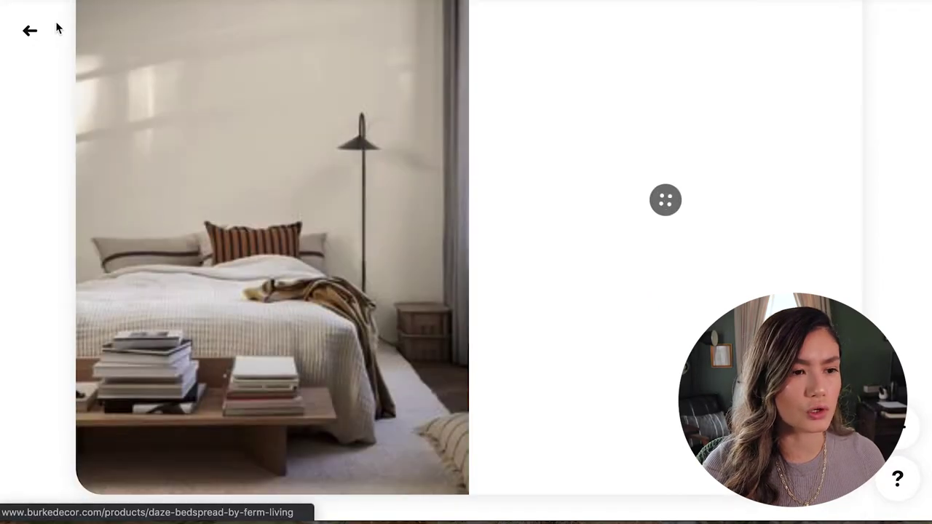
click(29, 31)
scroll(449, 318, down, 7)
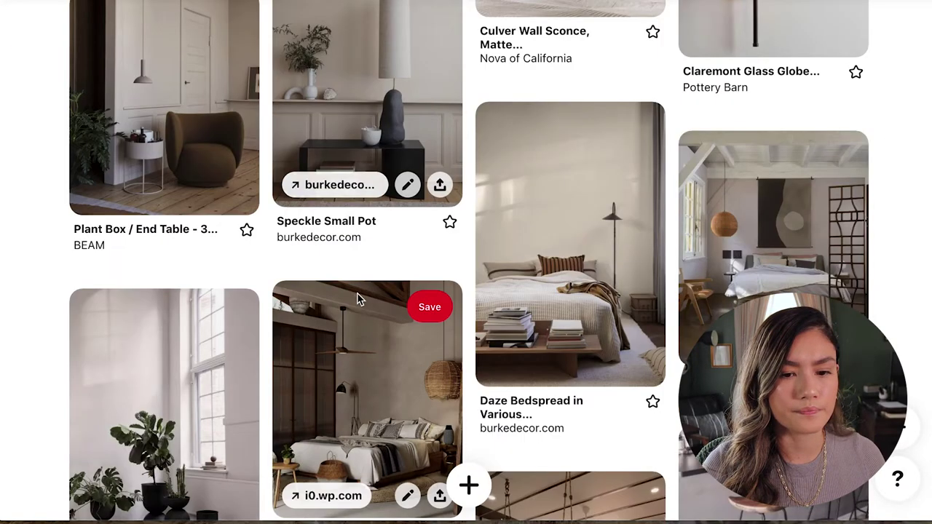
- Preview the Speckle Small Pot pin close up, then return to the board
scroll(352, 311, down, 6)
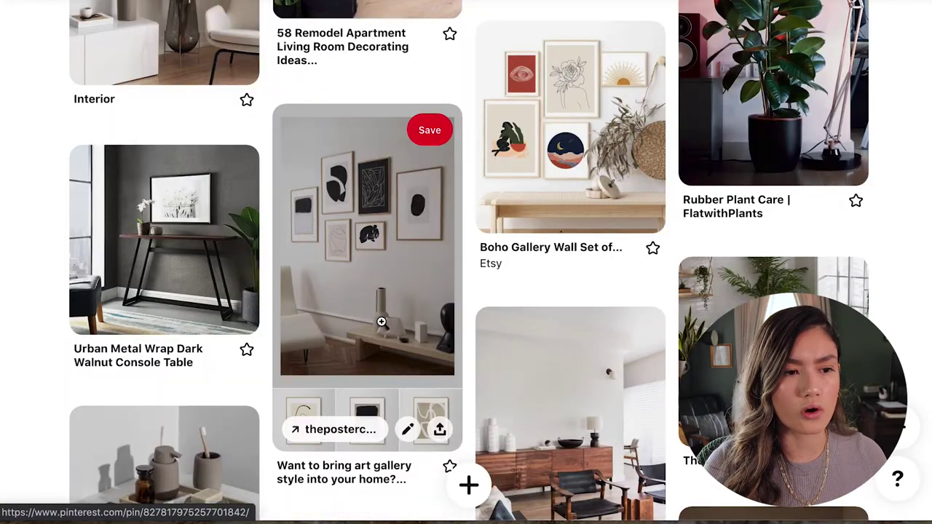
scroll(380, 321, down, 4)
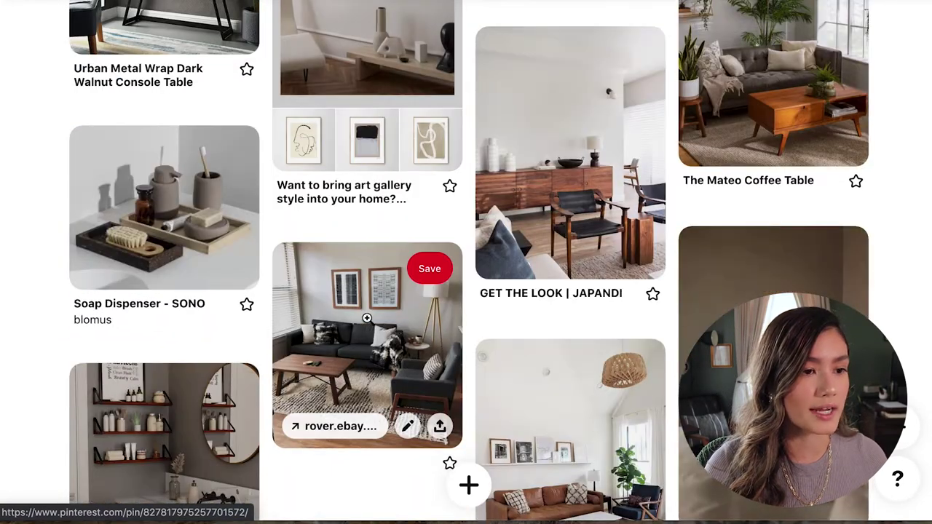
scroll(572, 299, down, 4)
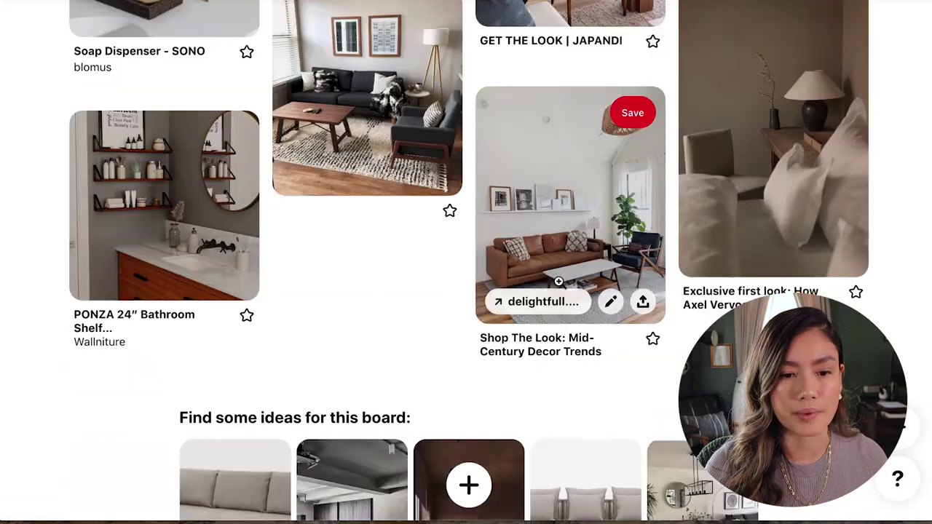
scroll(559, 290, up, 15)
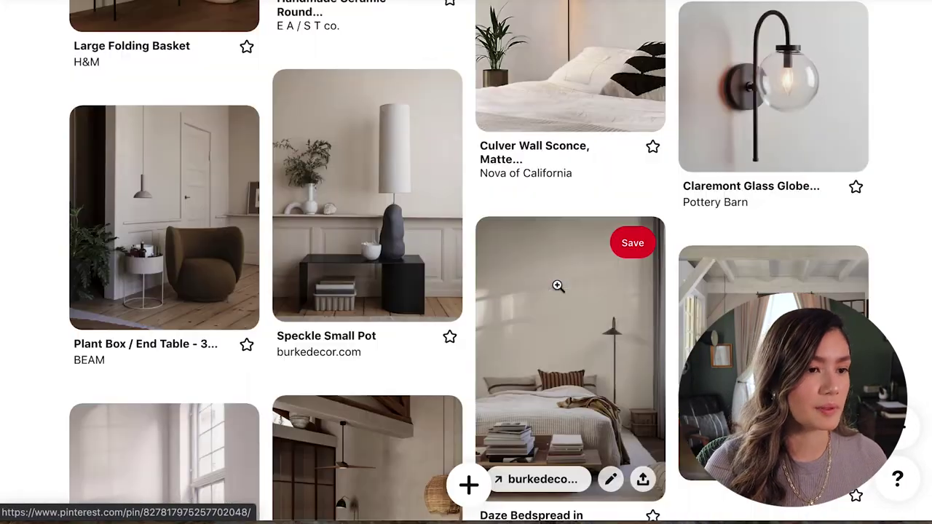
click(357, 226)
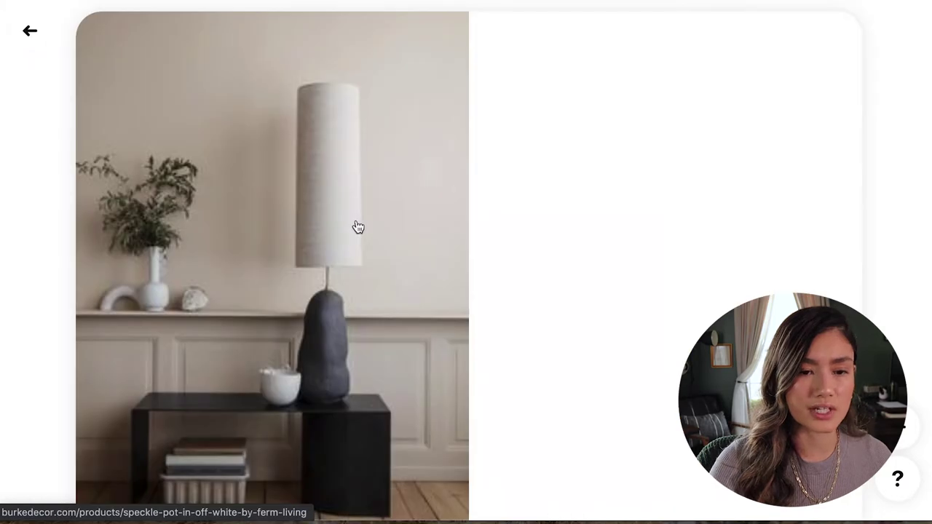
scroll(647, 328, down, 1)
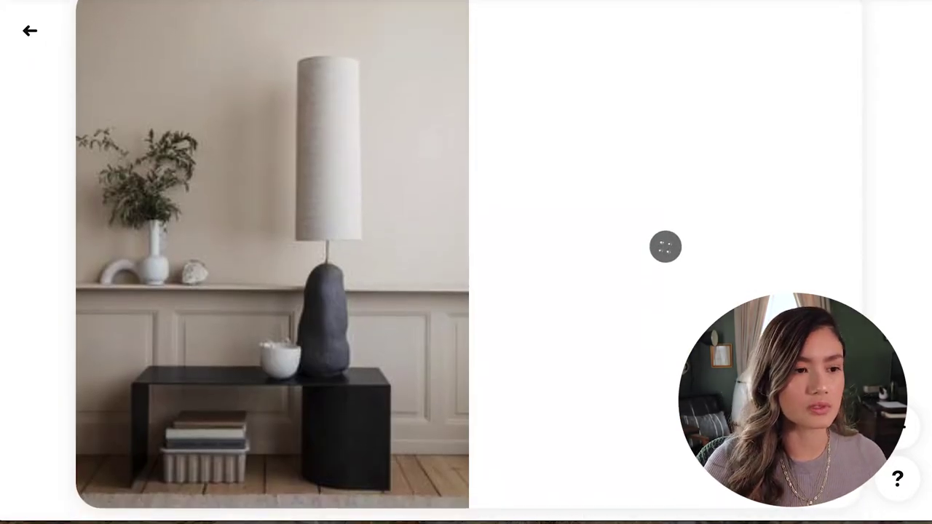
scroll(778, 277, down, 1)
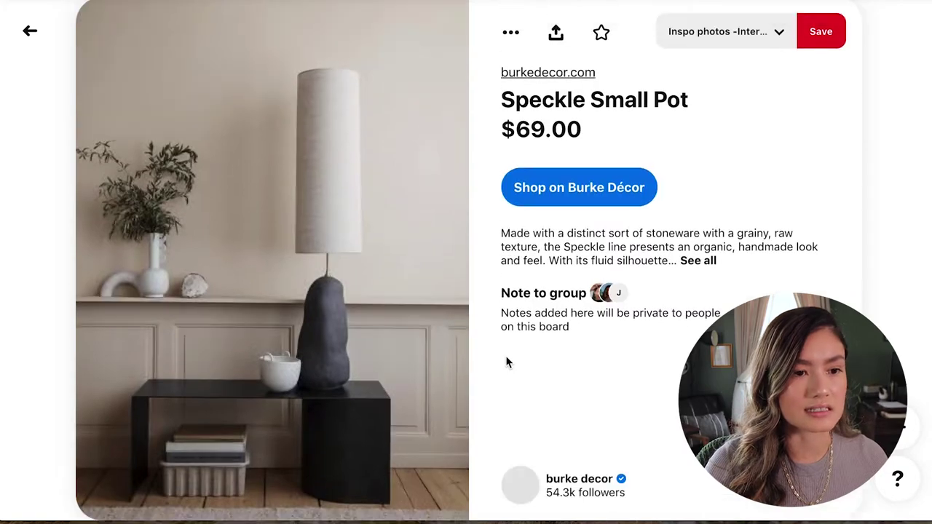
scroll(505, 360, down, 5)
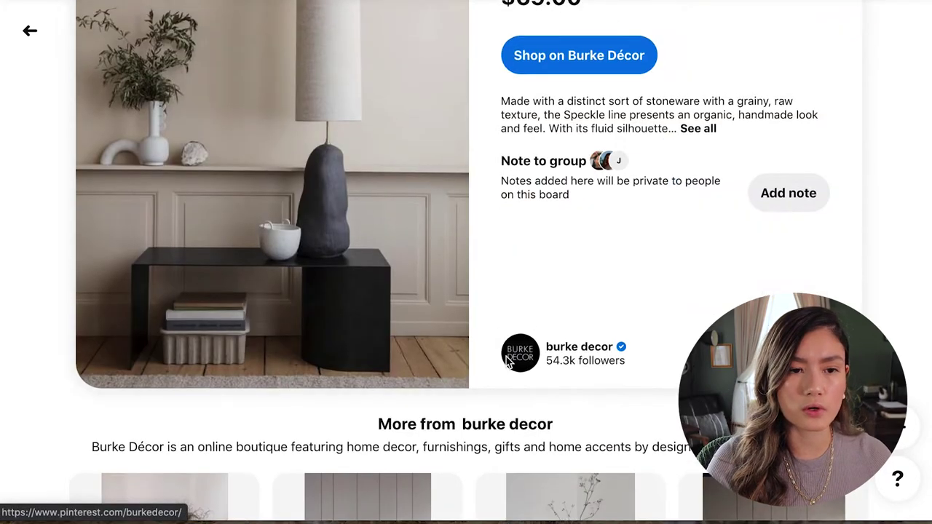
scroll(468, 340, up, 5)
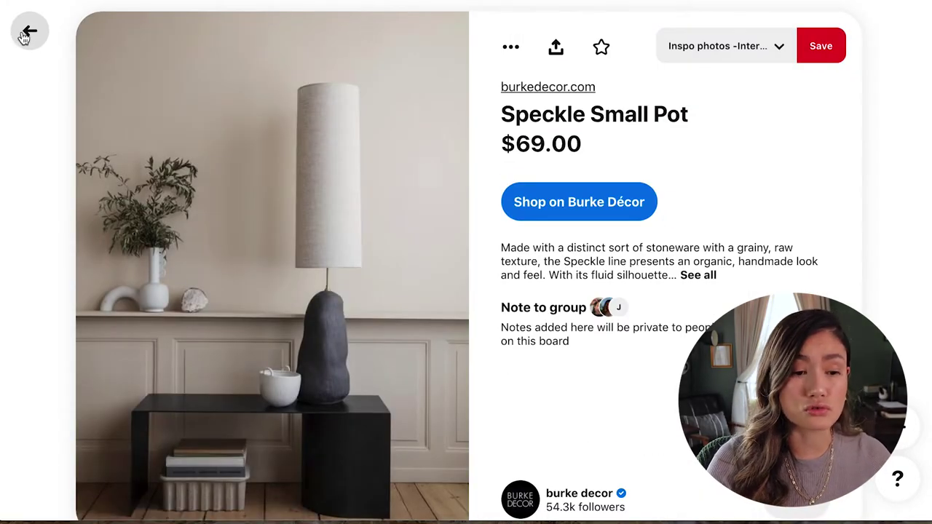
click(26, 34)
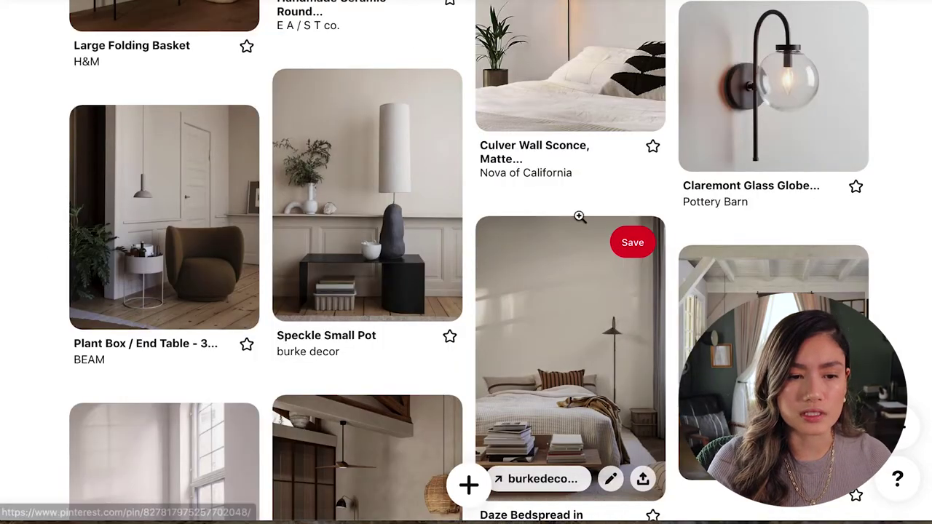
- Browse the board and preview the Console, Sofa & Entry Table pin before closing it
scroll(580, 216, up, 2)
scroll(580, 216, up, 5)
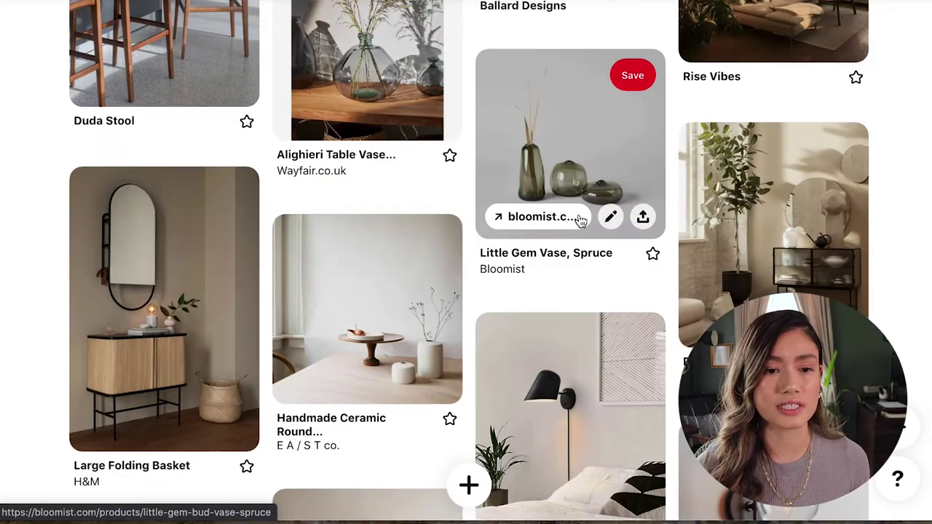
scroll(579, 215, up, 8)
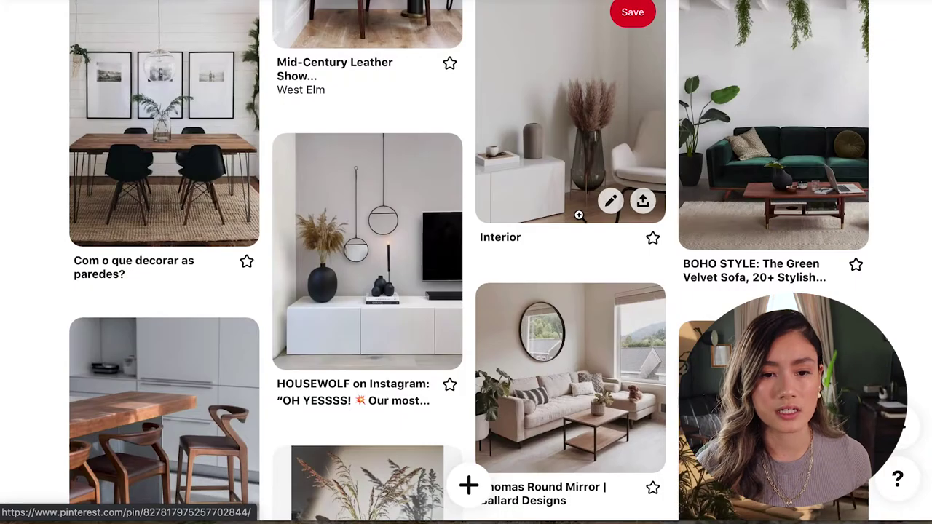
scroll(579, 215, up, 4)
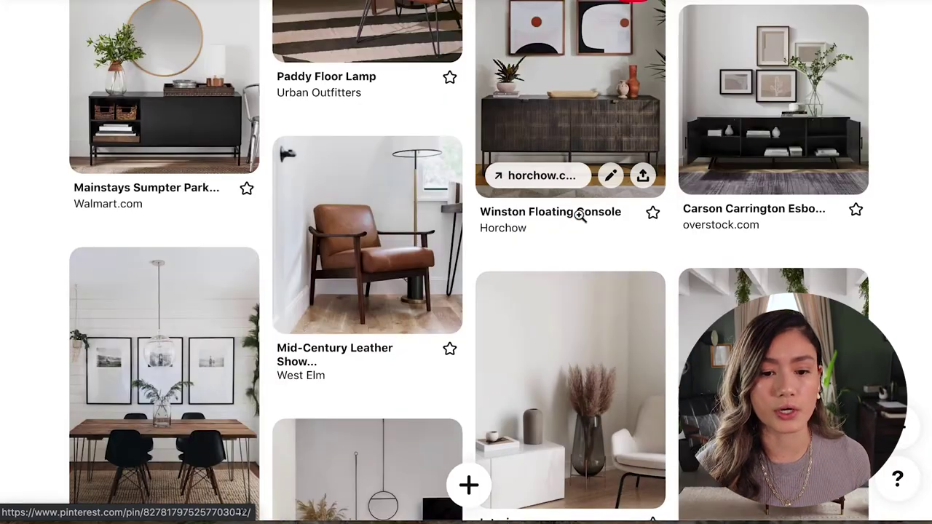
scroll(578, 214, down, 4)
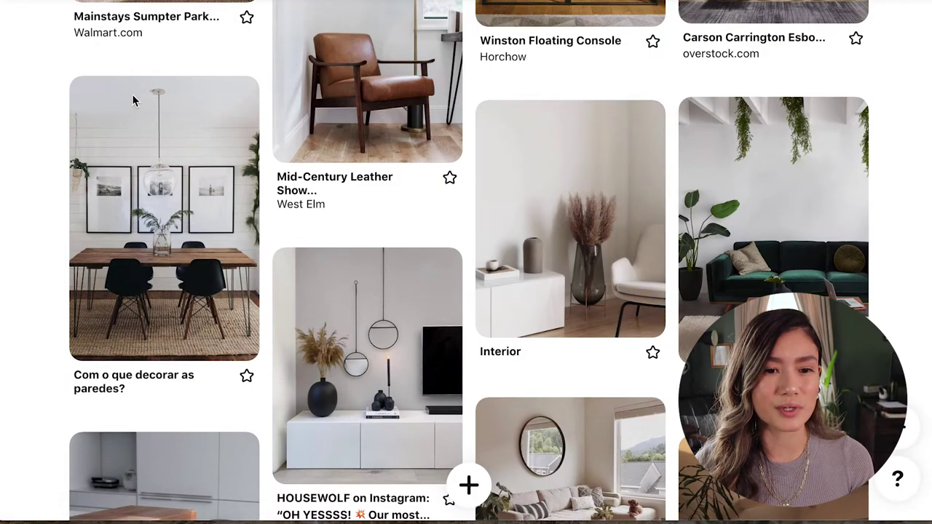
scroll(391, 269, down, 5)
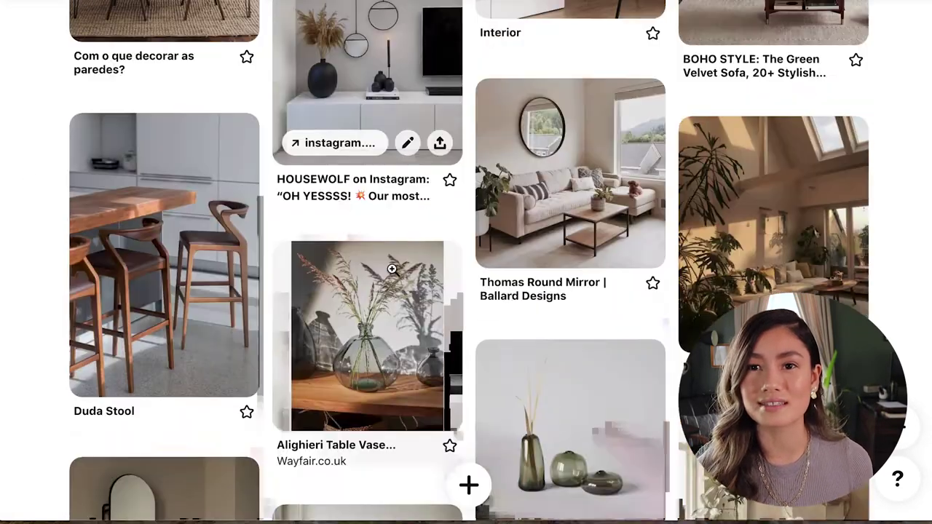
scroll(391, 270, up, 10)
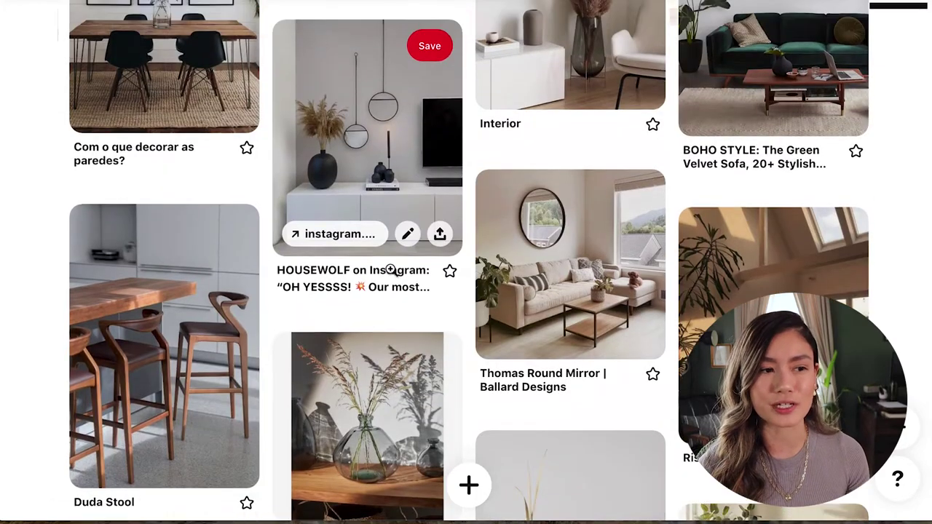
scroll(389, 275, up, 6)
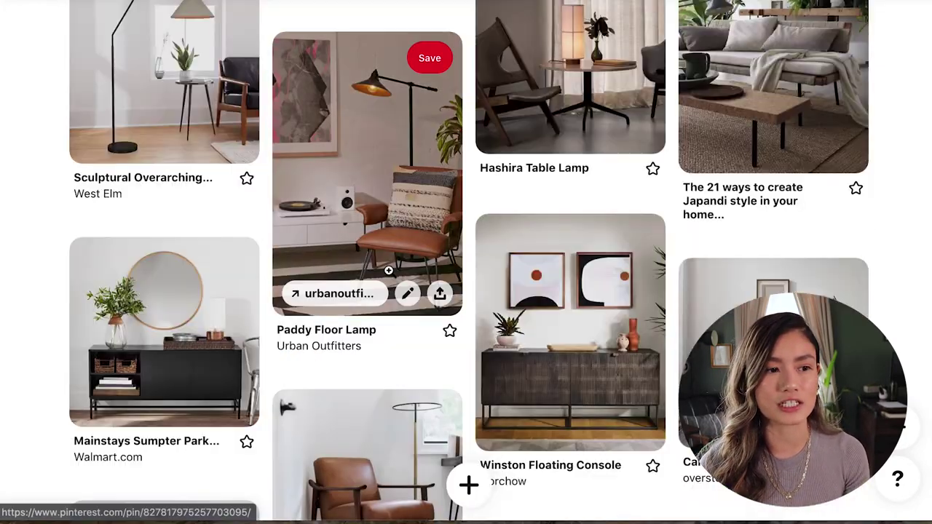
scroll(389, 276, up, 2)
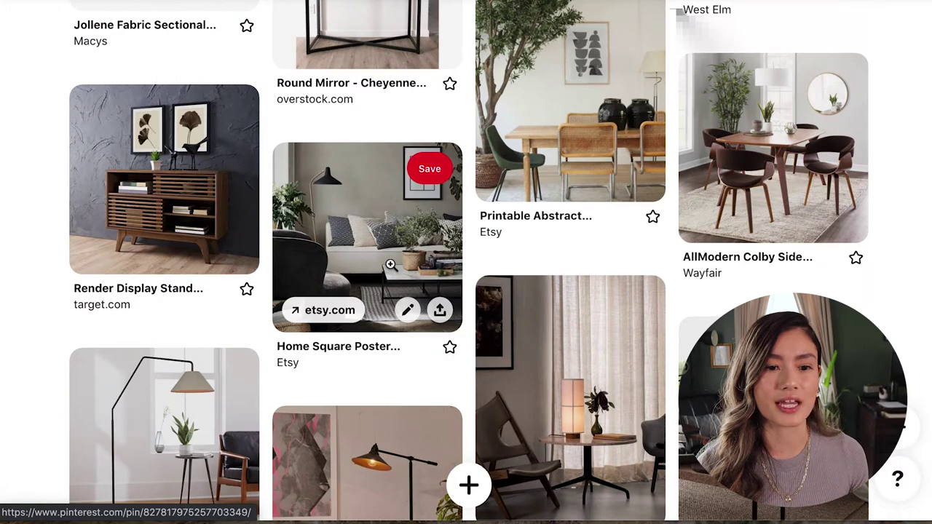
scroll(390, 266, up, 5)
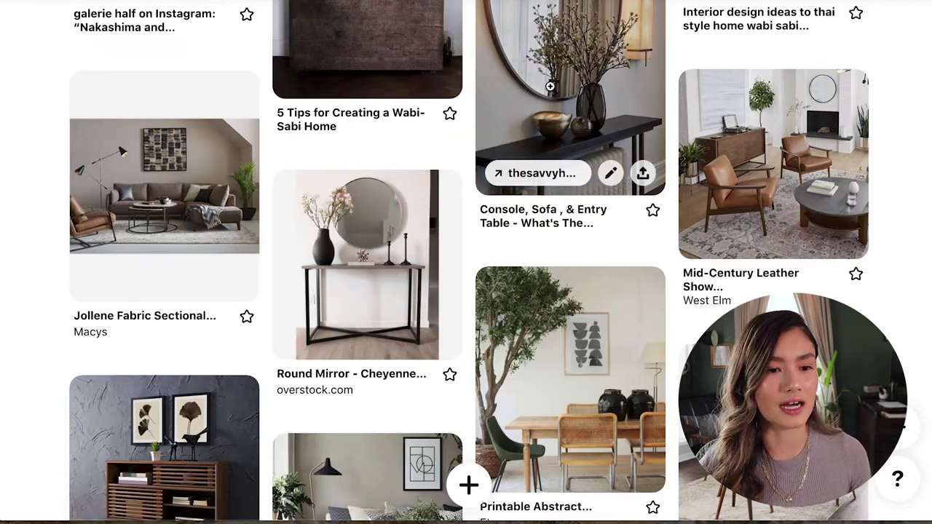
click(550, 86)
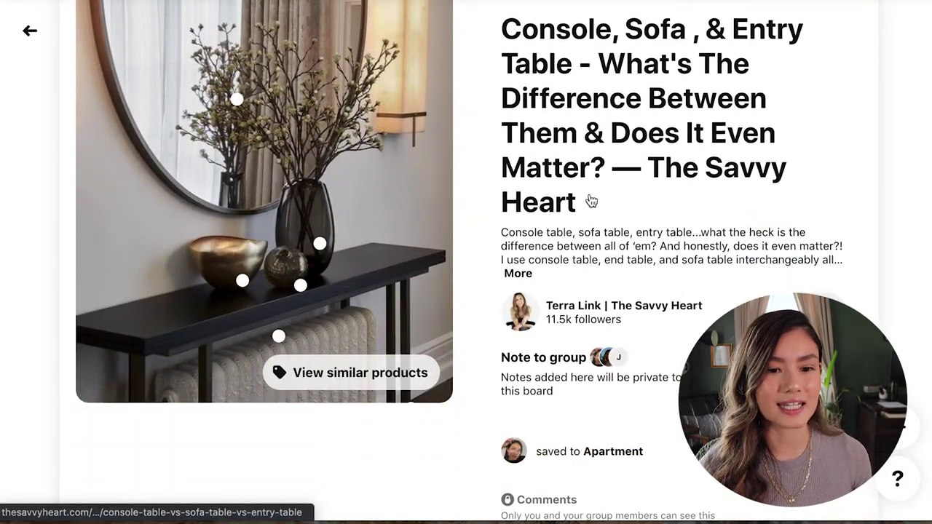
scroll(591, 201, up, 2)
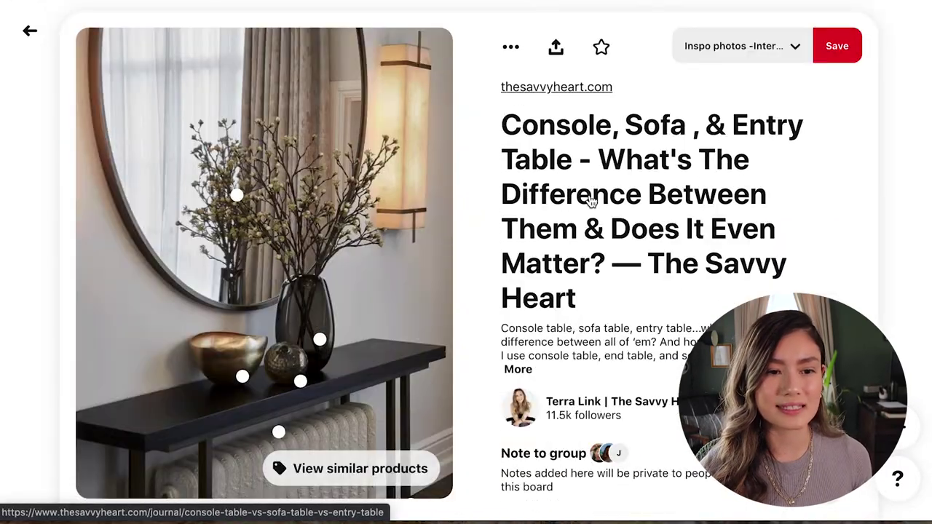
click(42, 46)
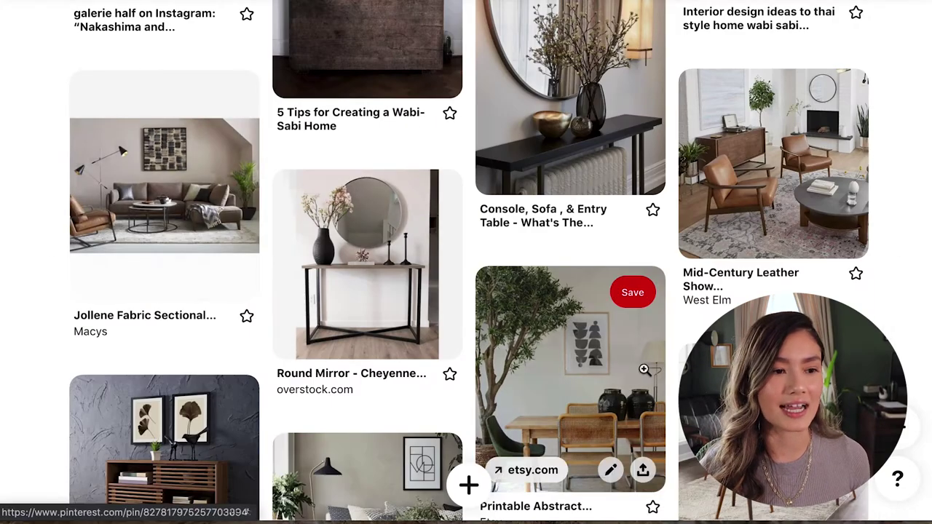
- Scroll down and open the Rubber Plant Care pin in close-up view
scroll(644, 370, down, 10)
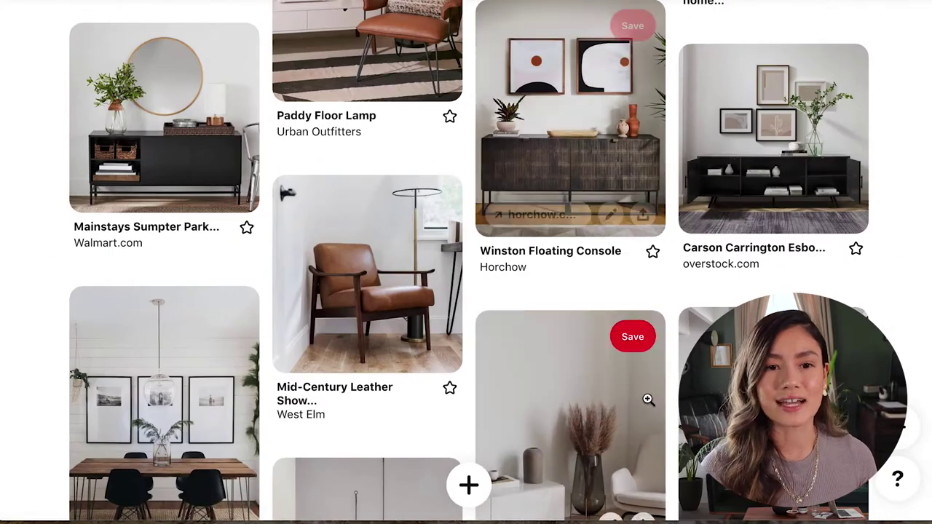
scroll(647, 399, down, 10)
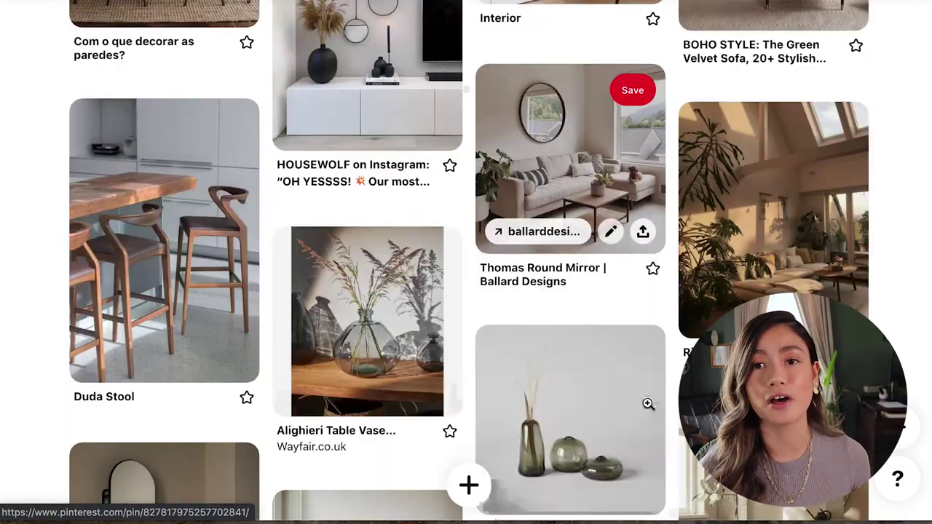
scroll(647, 403, down, 15)
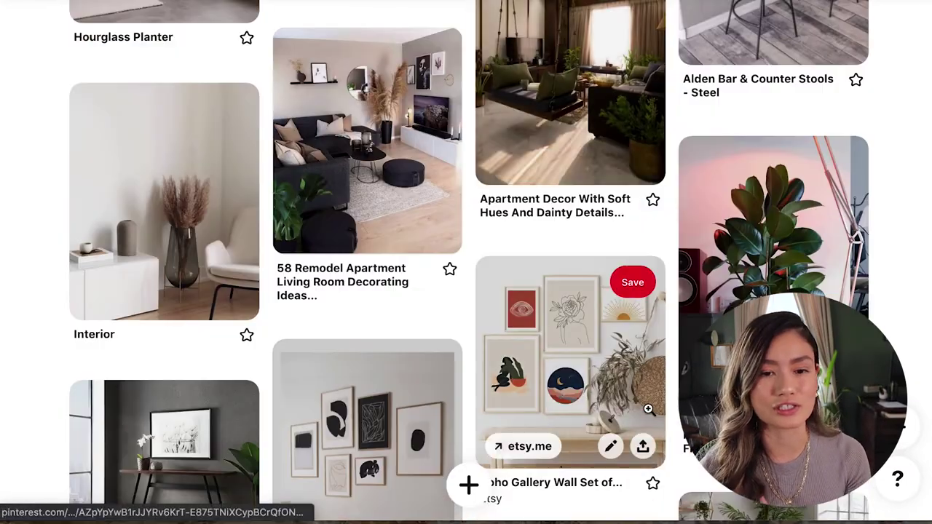
click(757, 218)
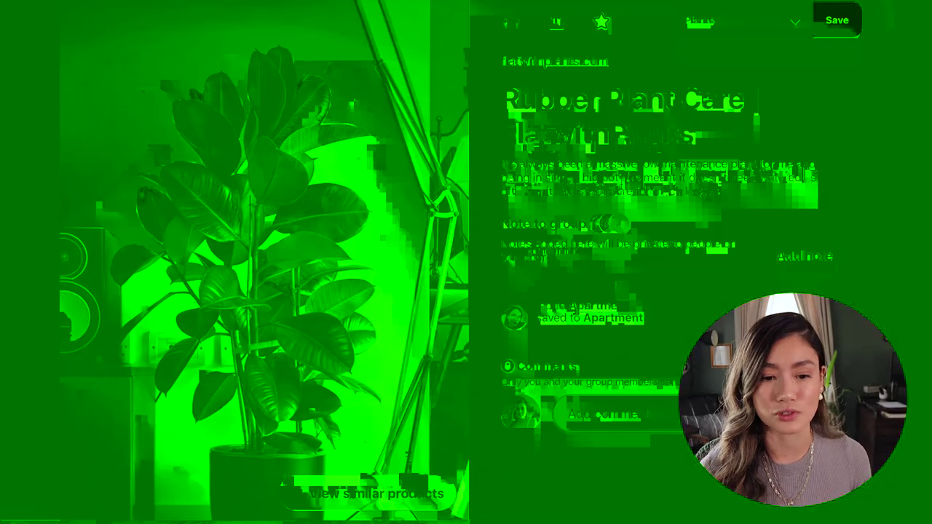
scroll(618, 192, down, 2)
scroll(606, 177, up, 2)
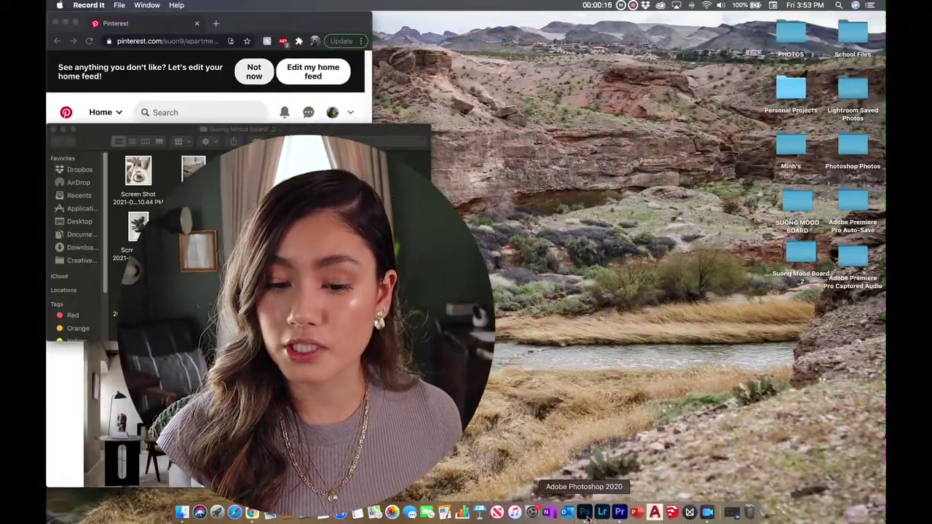
- Create a new document from the 17 x 11 in preset, switched to 11 x 17 portrait
click(624, 509)
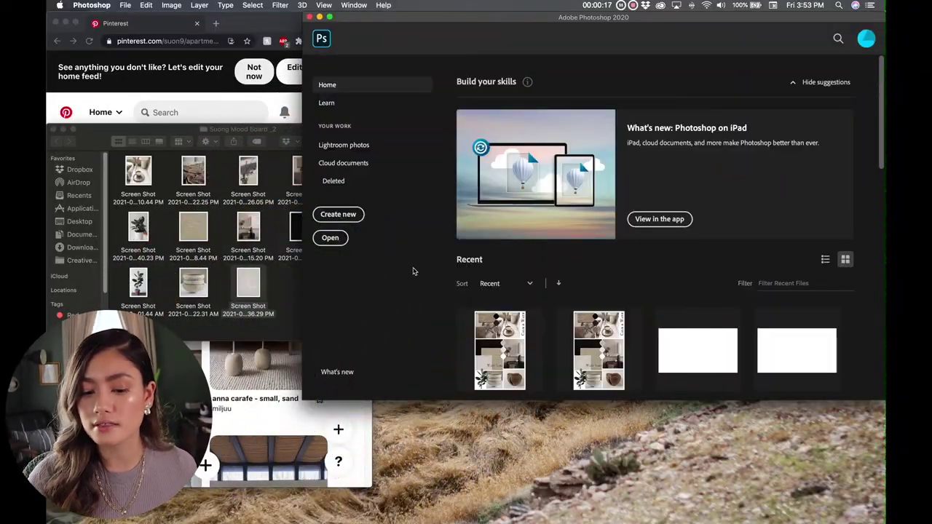
click(338, 214)
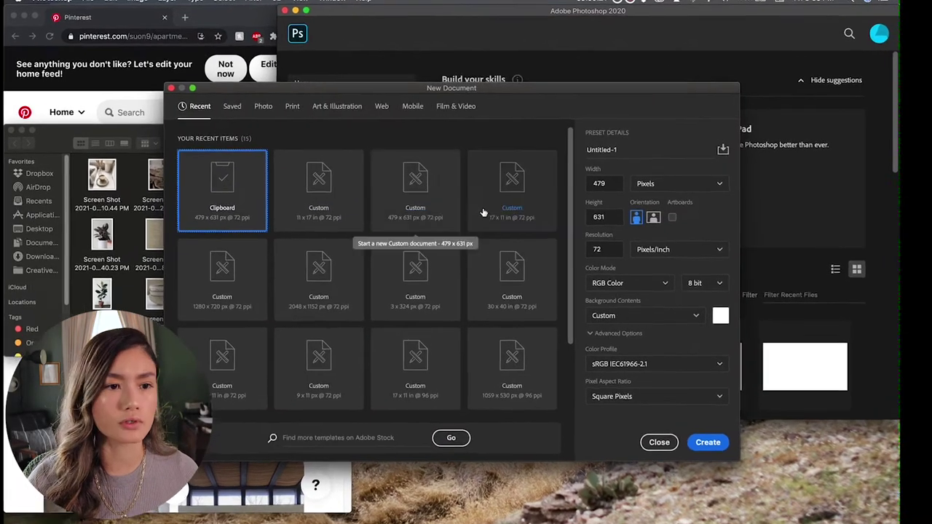
click(516, 198)
click(633, 226)
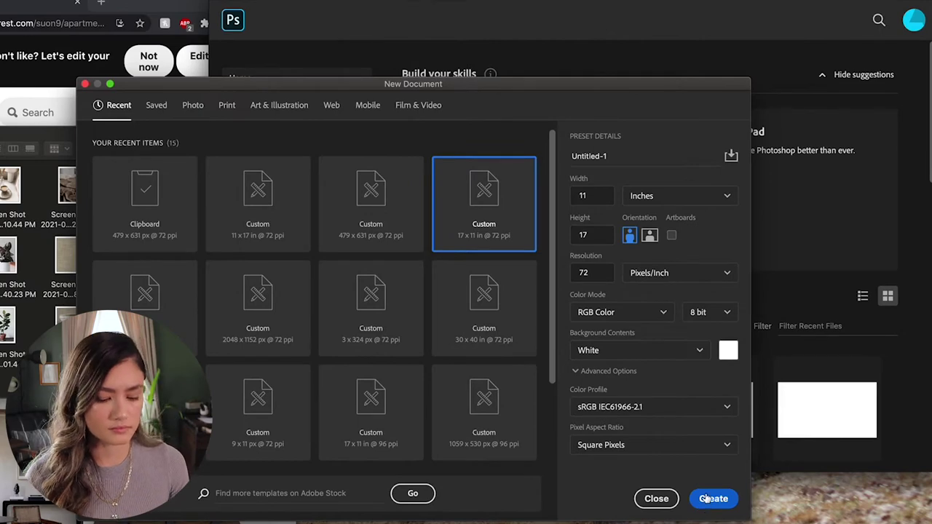
click(704, 499)
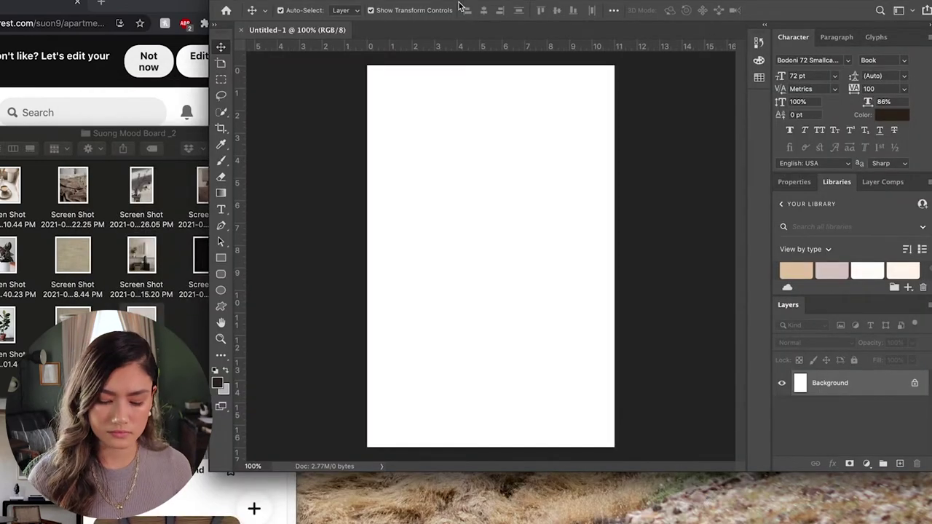
- Place the pale wood texture at about 55%, rotated horizontal, toward the upper left
drag(421, 2, 420, 3)
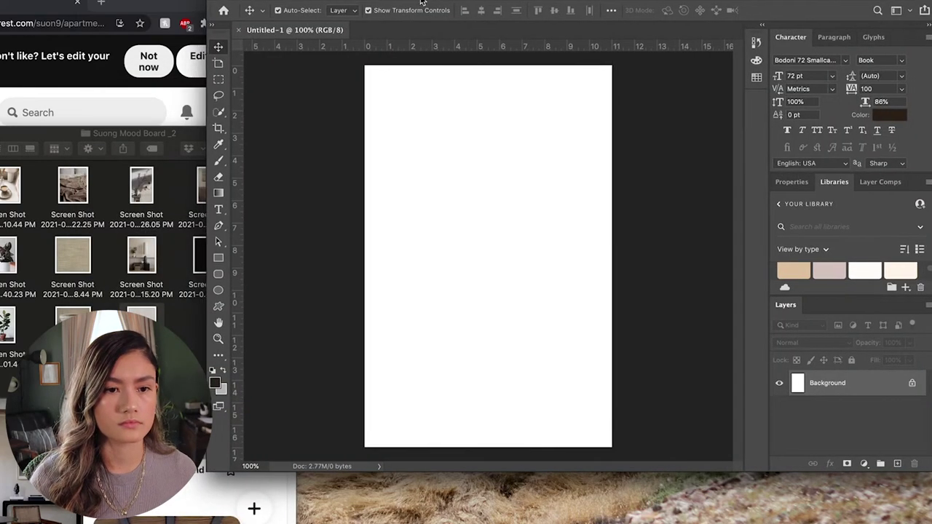
click(178, 140)
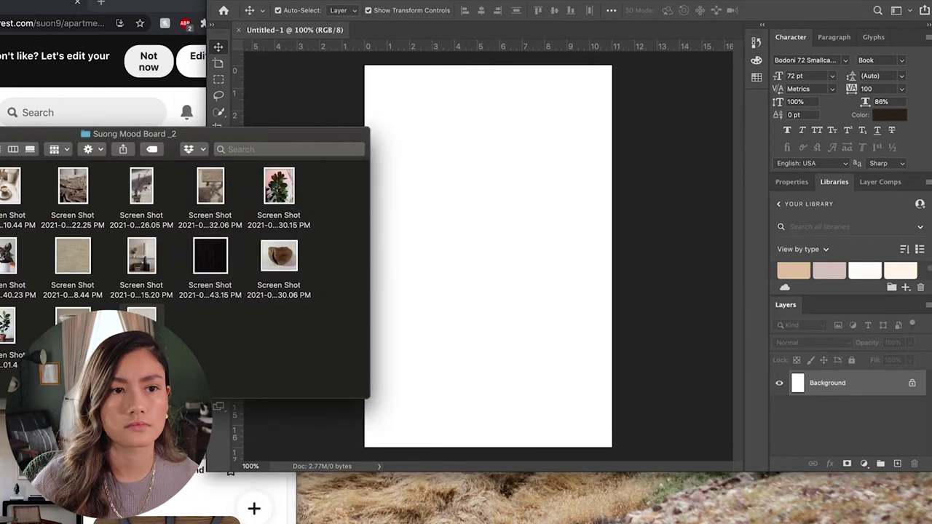
drag(73, 324, 493, 266)
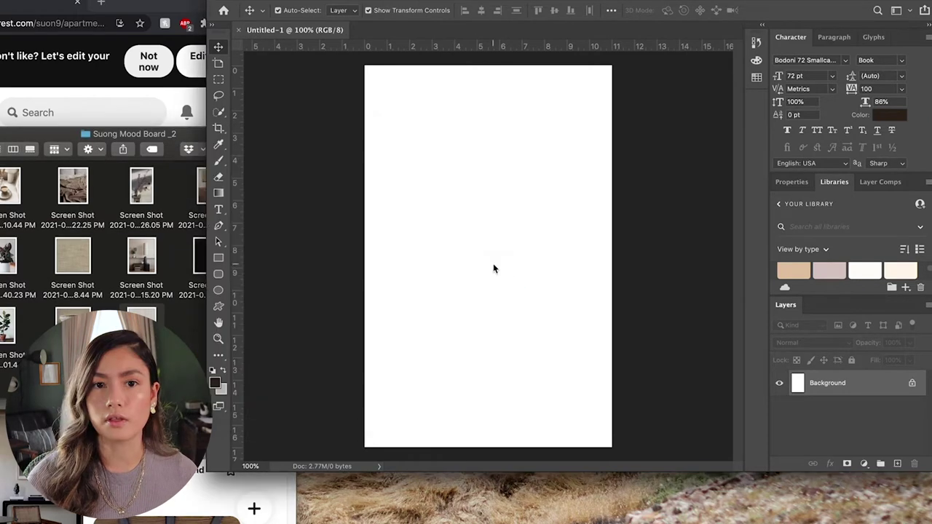
drag(554, 168, 495, 248)
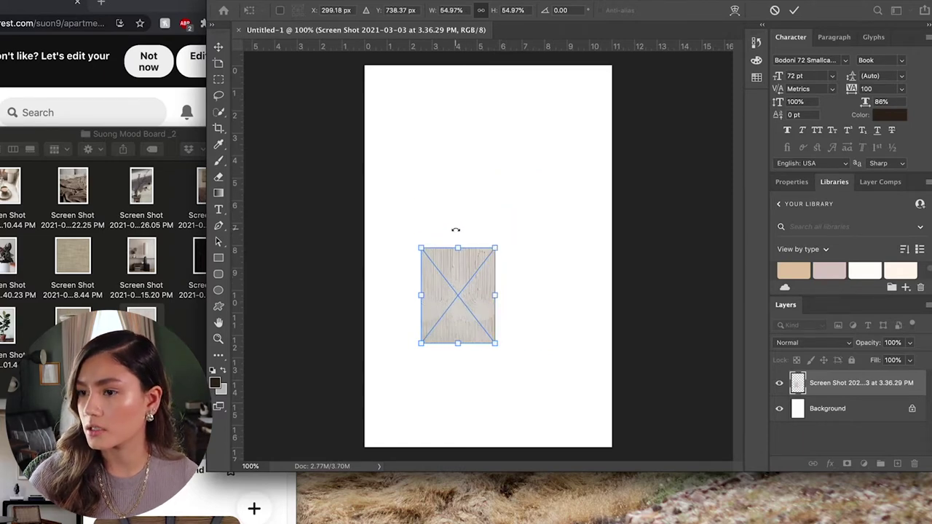
drag(455, 229, 522, 286)
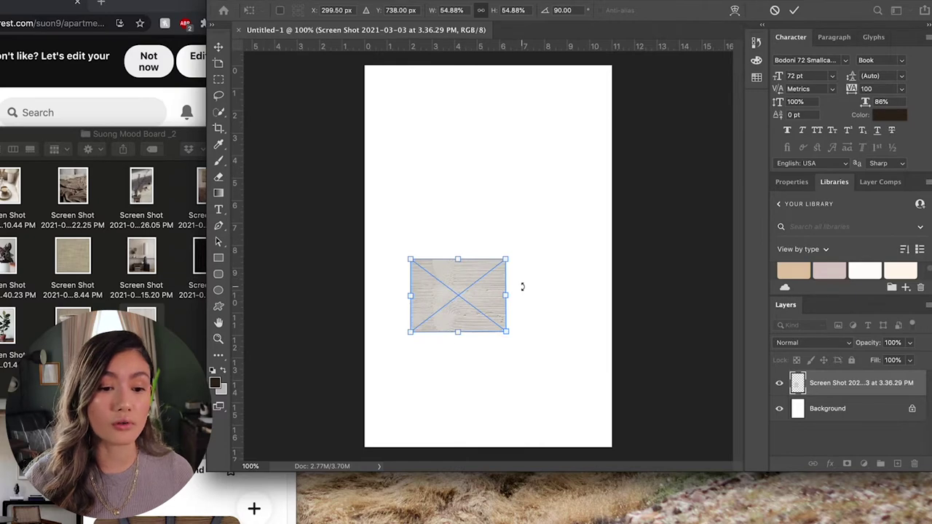
key(Return)
drag(493, 302, 422, 262)
- Add the shrunken rustic wood stool image at top-left and the lamp interior at right
click(172, 260)
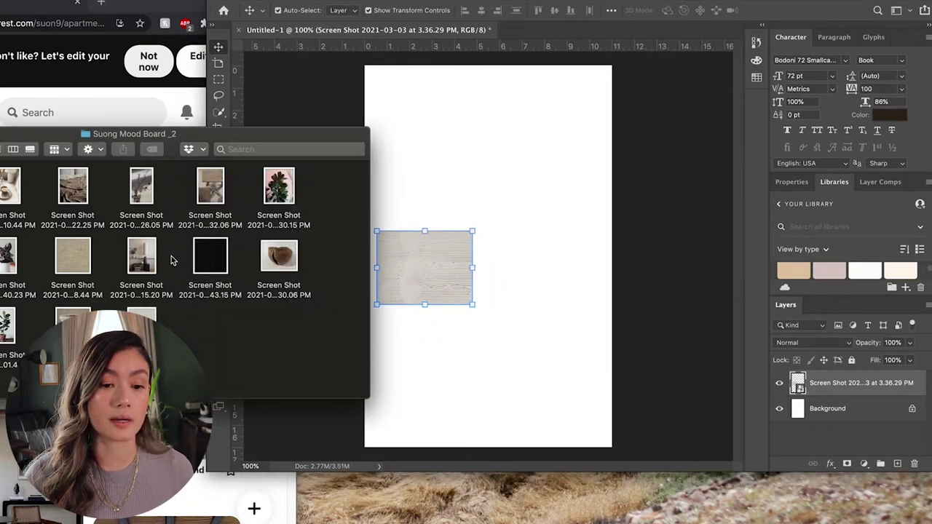
drag(211, 186, 473, 167)
drag(562, 149, 500, 250)
drag(459, 299, 422, 143)
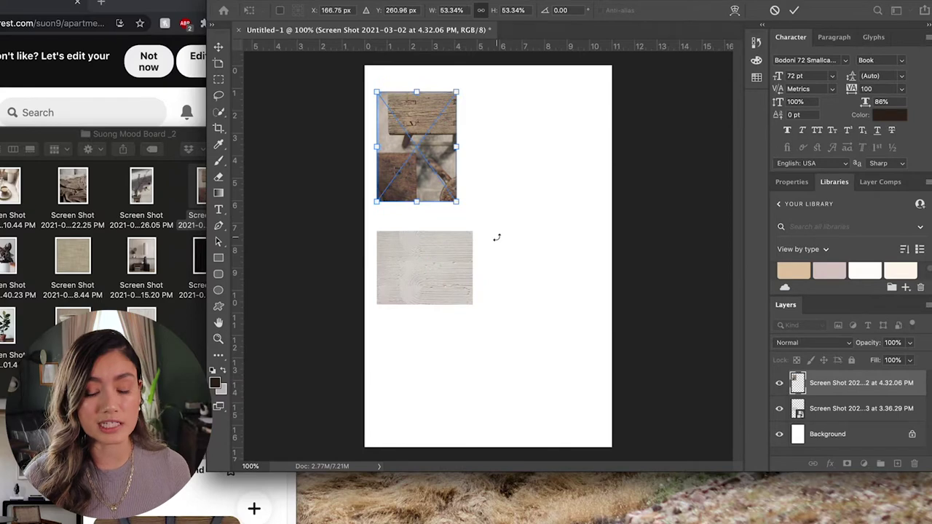
key(Return)
drag(141, 256, 535, 253)
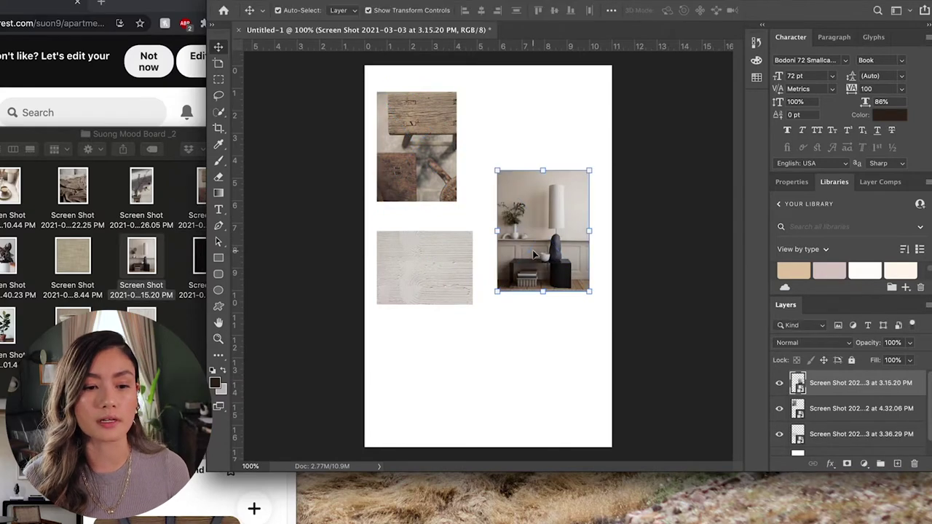
- Place the linen texture at about 45% over the pale wood, then add the wooden bowl image
click(58, 260)
drag(75, 258, 440, 281)
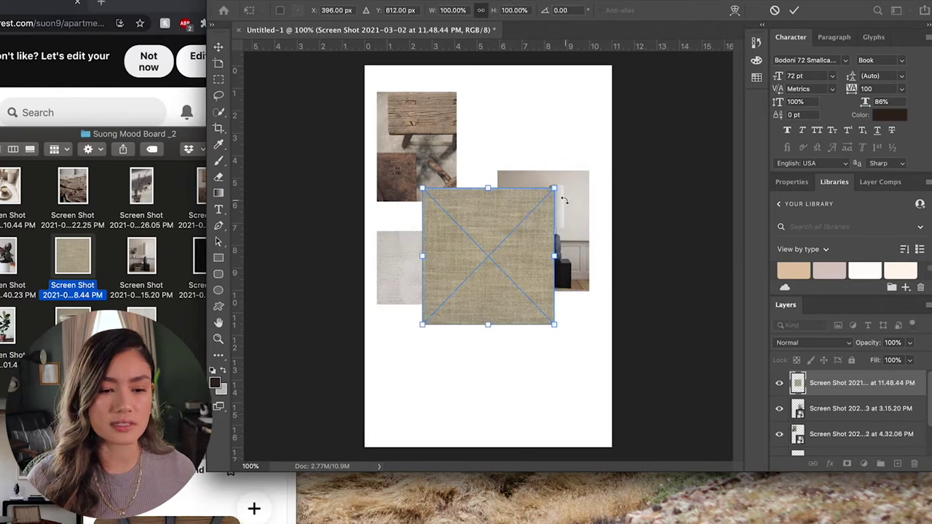
drag(554, 190, 482, 264)
drag(460, 298, 449, 294)
key(Return)
click(182, 282)
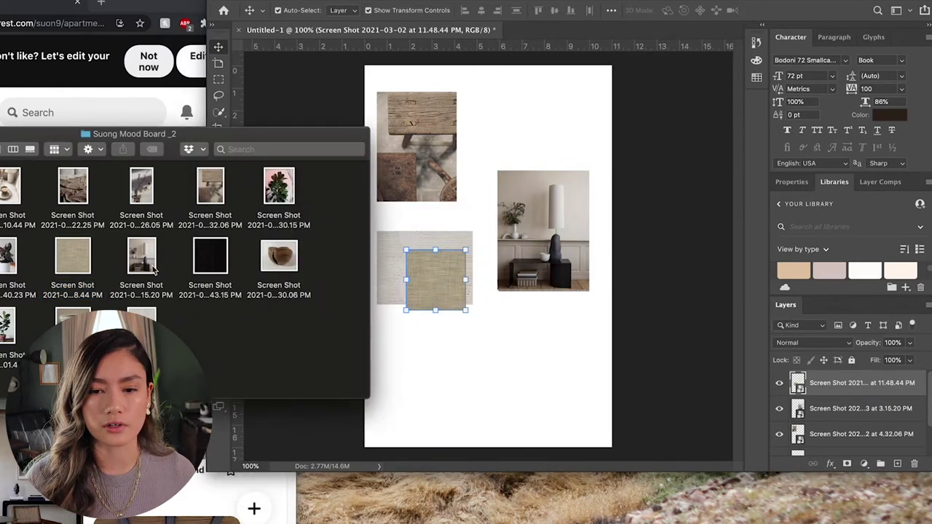
drag(284, 259, 540, 363)
double_click(538, 360)
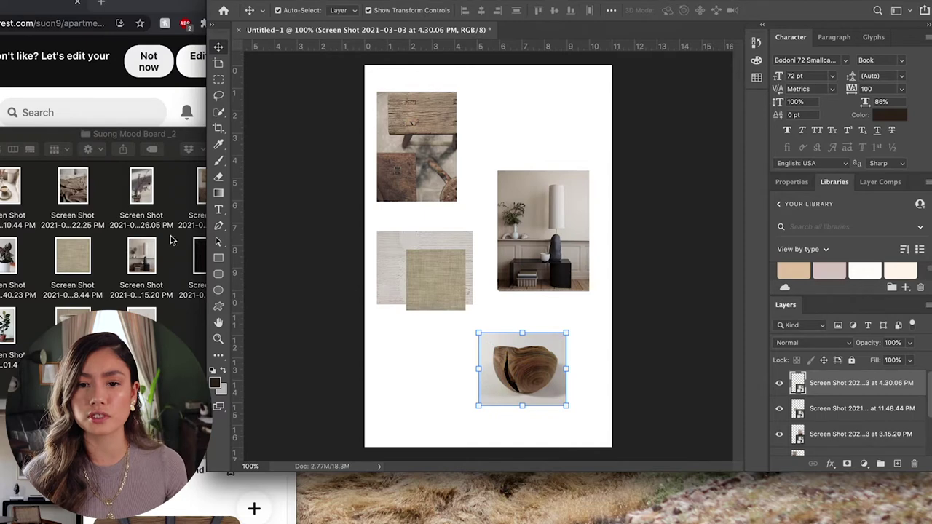
- Place the black texture at about 68% in the left column
click(170, 314)
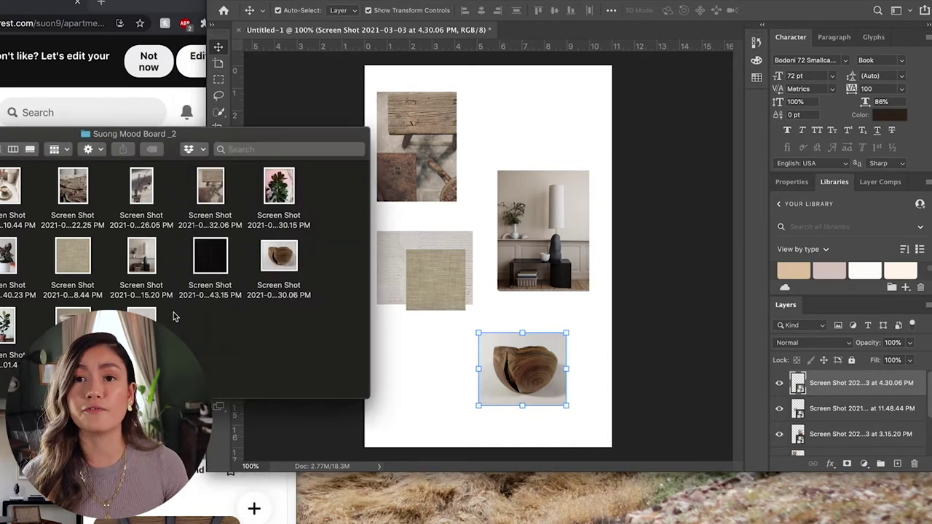
click(214, 265)
drag(215, 264, 466, 255)
drag(553, 187, 511, 228)
drag(491, 272, 431, 318)
key(Return)
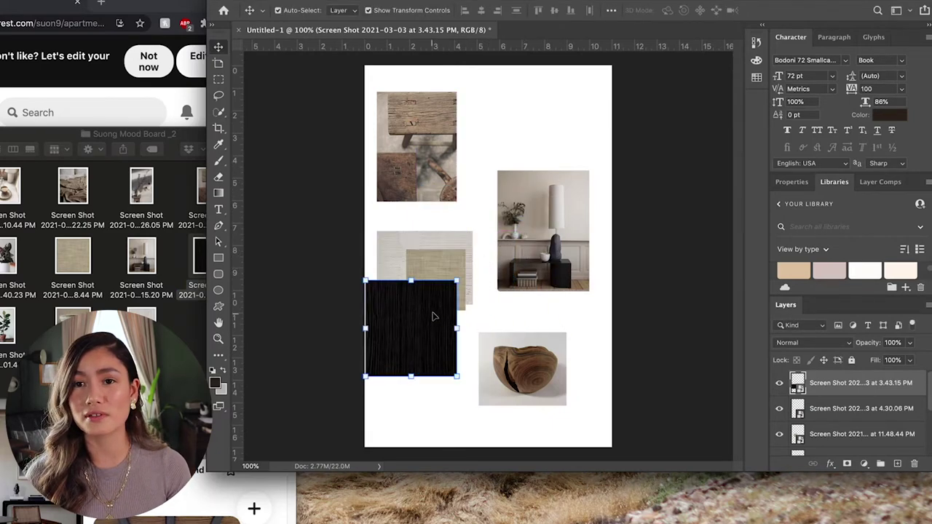
- Add the potted plant photo at about 54% over the black texture
drag(7, 328, 395, 363)
drag(521, 231, 469, 334)
drag(485, 257, 441, 366)
key(Return)
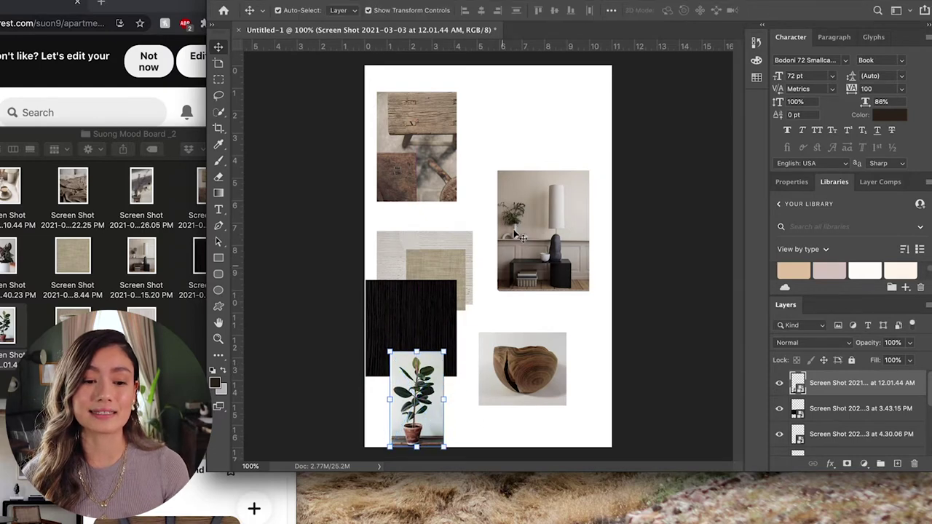
- Place the bedside coffee photo at the top right of the board
click(192, 321)
drag(9, 187, 520, 156)
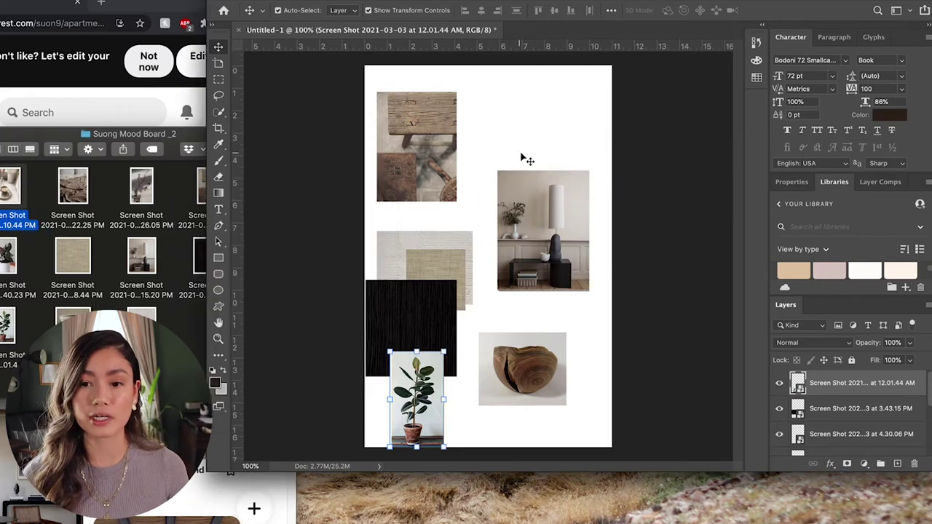
drag(476, 280, 527, 179)
key(Return)
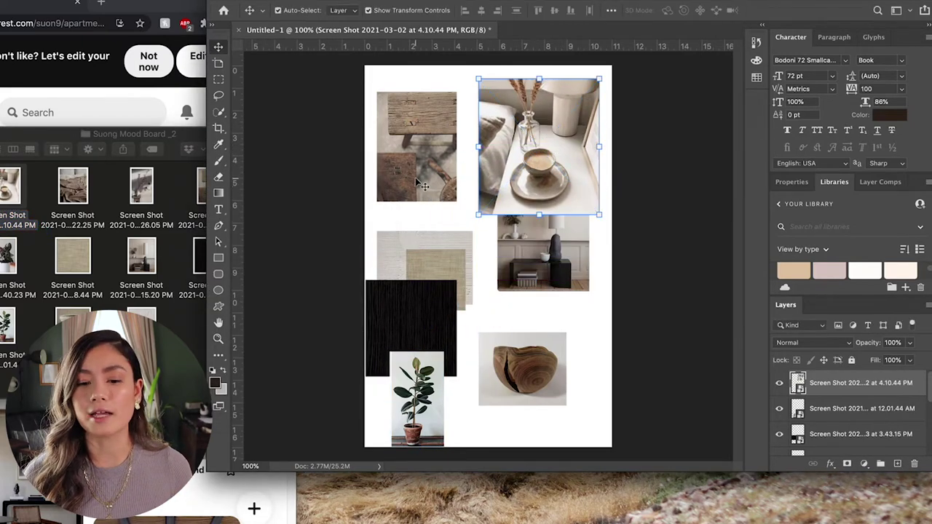
- Resize the wood stool image to about 68% and butt it against the coffee photo
drag(422, 174, 424, 144)
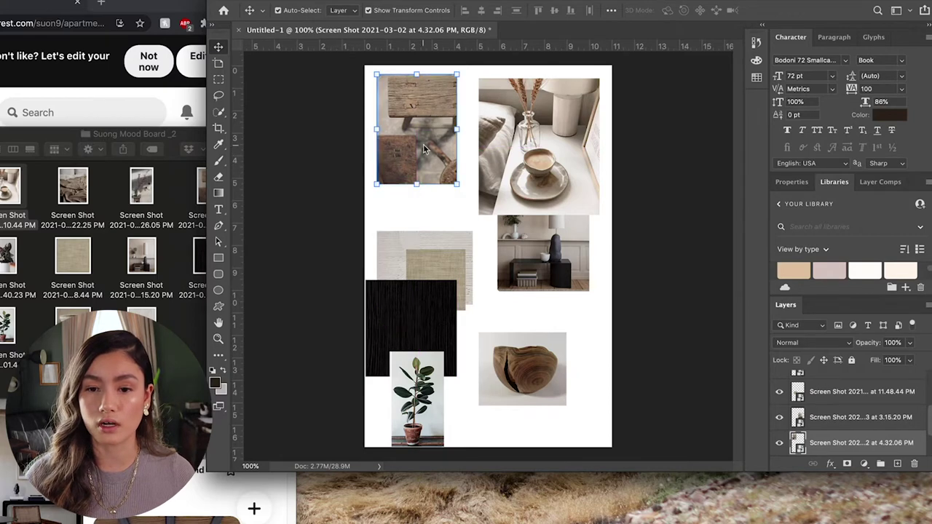
mouse_move(456, 183)
mouse_down()
mouse_move(510, 291)
mouse_move(510, 249)
mouse_move(478, 243)
mouse_move(445, 175)
mouse_up()
drag(478, 252, 455, 216)
mouse_move(417, 184)
mouse_down()
mouse_move(437, 188)
mouse_move(433, 173)
mouse_move(425, 177)
mouse_up()
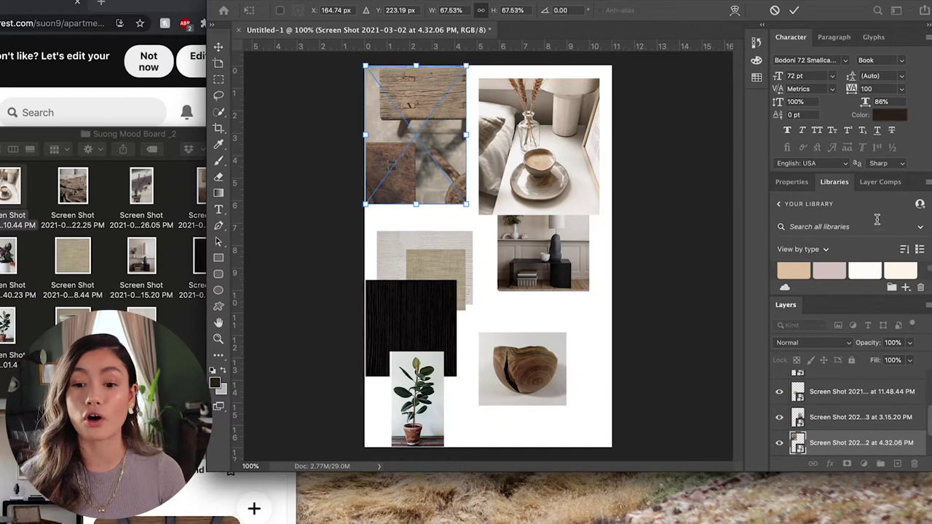
key(Return)
- Scale the coffee photo to 175%, then about 88%, settling it in the top-right corner
drag(515, 159, 541, 176)
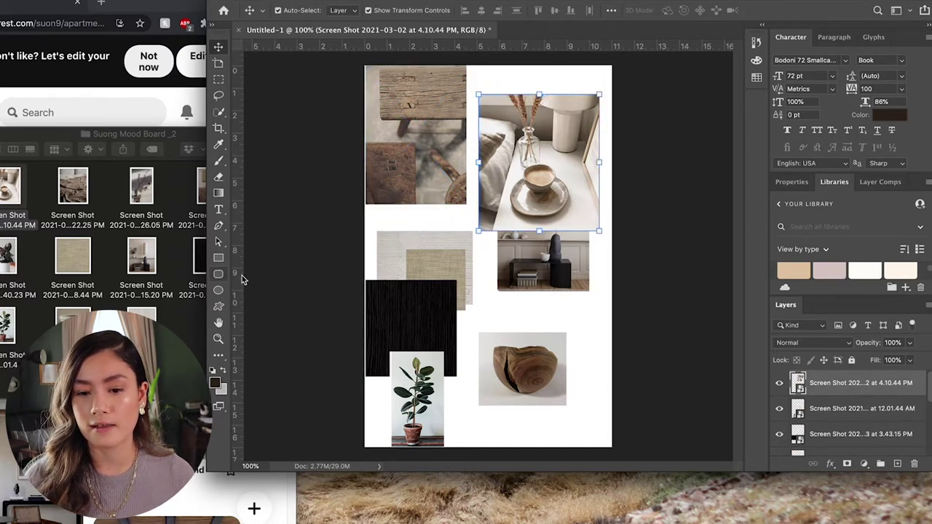
drag(474, 230, 387, 332)
key(Return)
mouse_move(525, 226)
mouse_down()
mouse_move(521, 253)
mouse_move(527, 235)
mouse_up()
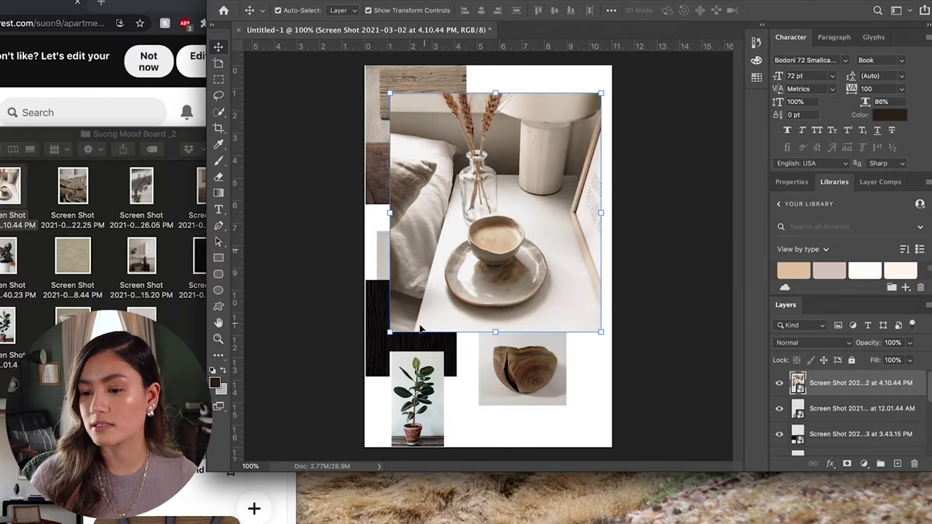
drag(393, 329, 495, 211)
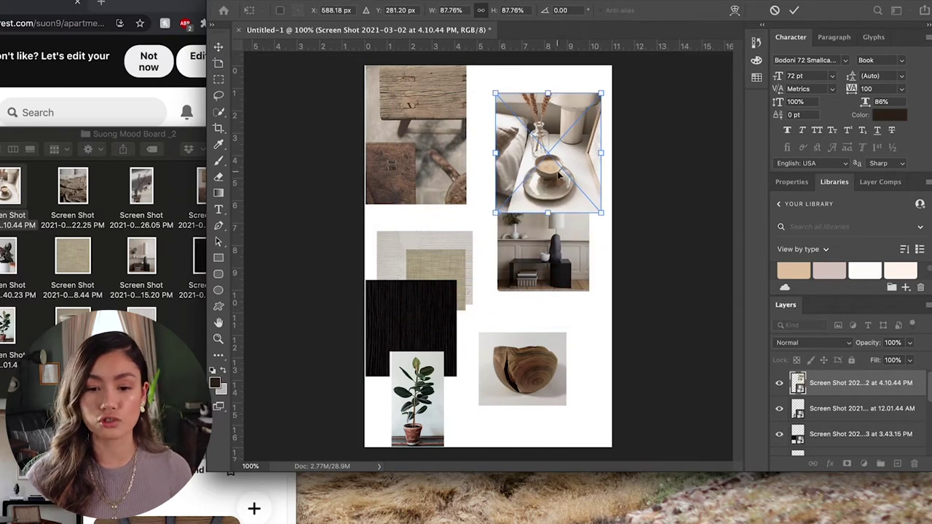
drag(561, 176, 553, 154)
key(Return)
- Add the stacked bowls image at about 128%, then shrink it toward the lower right
drag(10, 185, 504, 334)
drag(416, 328, 376, 371)
drag(481, 271, 508, 328)
key(Return)
drag(569, 232, 535, 337)
- Rework the coffee-cup photo's size, enlarging it to about 145% and shrinking it back
click(547, 135)
drag(548, 135, 521, 175)
key(ctrl+t)
drag(461, 225, 395, 331)
drag(485, 250, 501, 231)
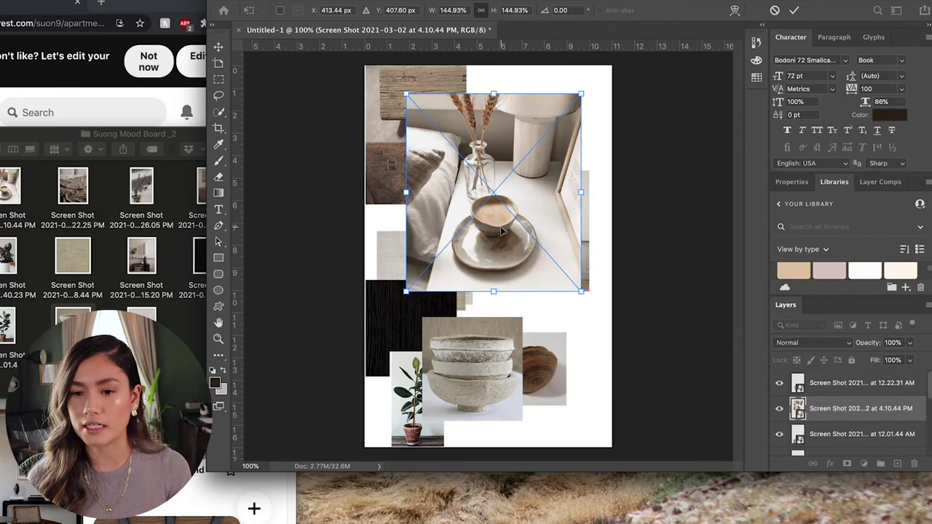
key(Return)
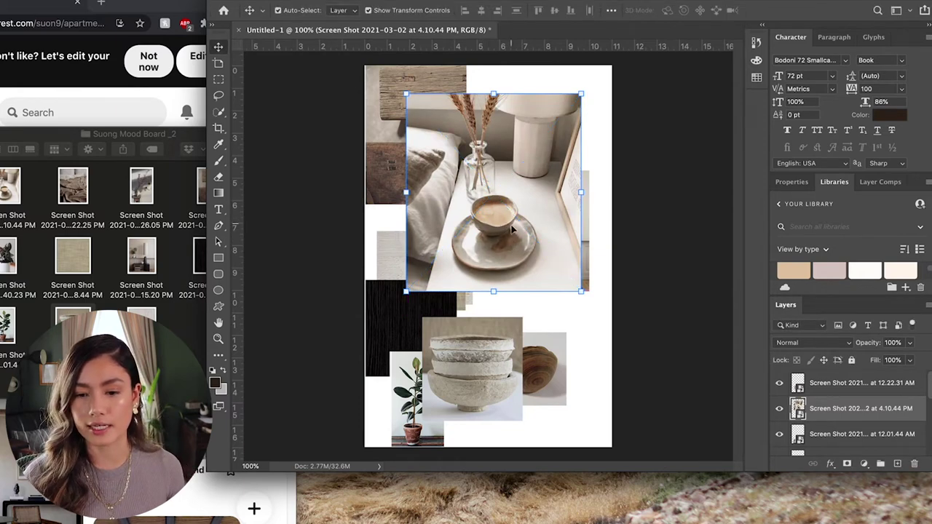
drag(488, 270, 509, 251)
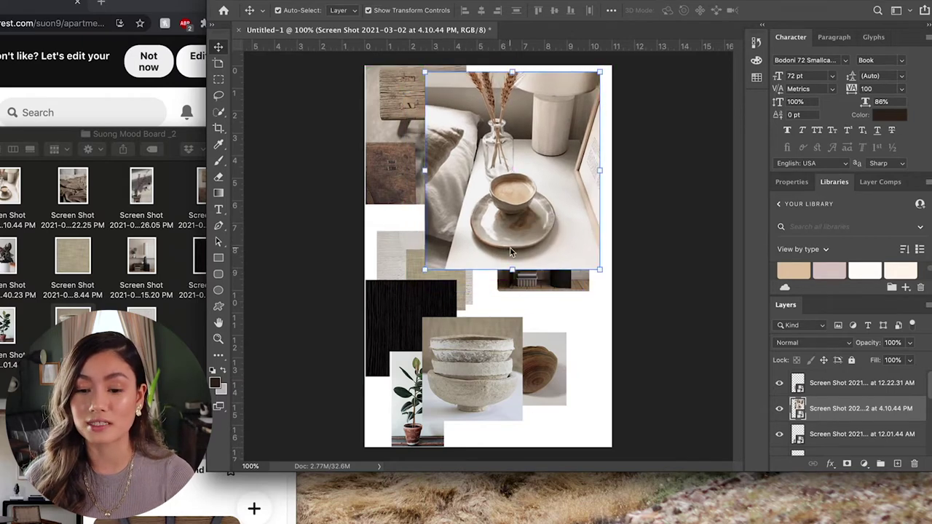
drag(423, 270, 481, 205)
key(Return)
- Move the bowls photo up and resize the plant photo to fit the bottom
drag(478, 327, 503, 197)
drag(425, 389, 447, 359)
drag(469, 325, 535, 211)
drag(495, 348, 437, 371)
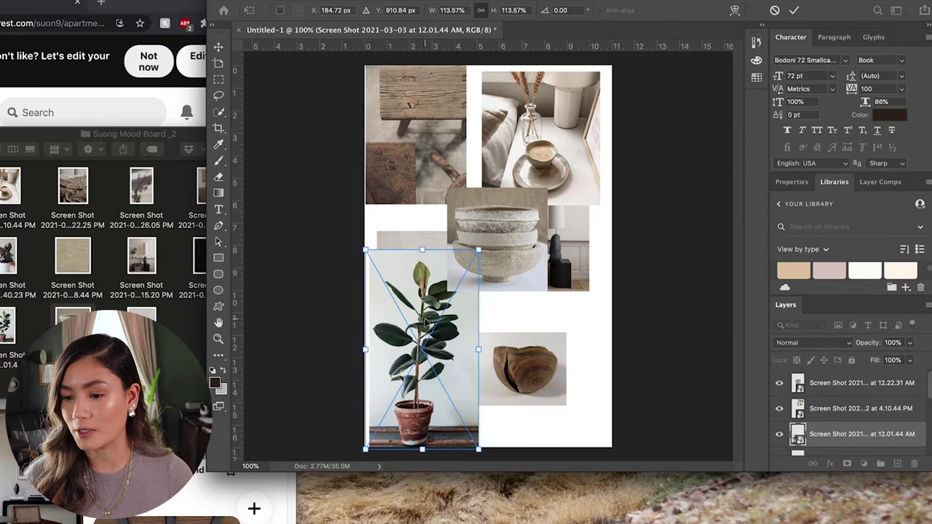
drag(478, 250, 444, 348)
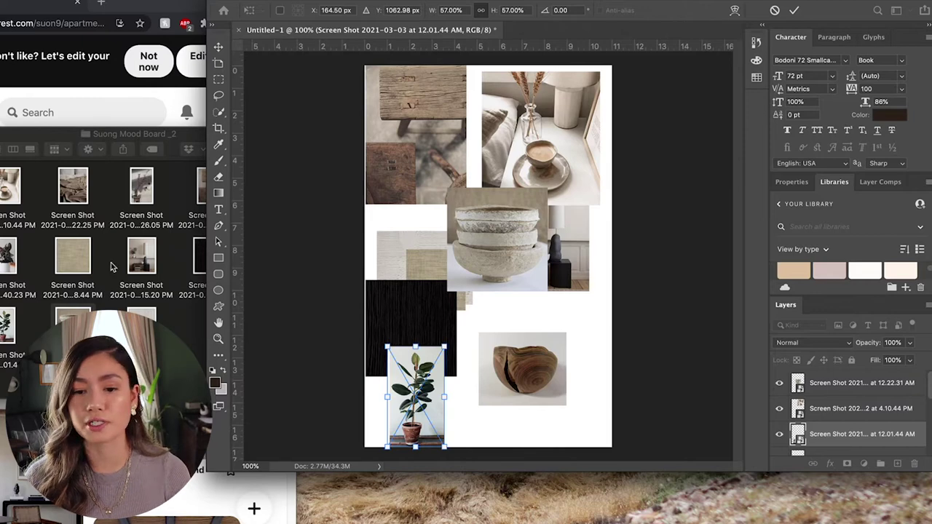
key(Return)
- Shift the linen texture up-left, reposition the black wood texture and raise its layer
drag(416, 260, 444, 231)
key(Return)
click(418, 315)
drag(418, 315, 422, 274)
drag(418, 313, 422, 321)
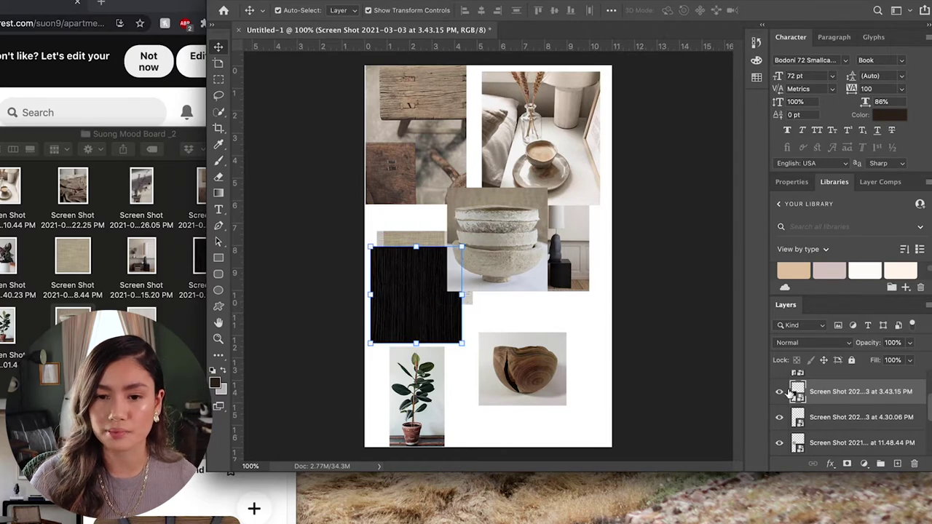
drag(836, 397, 821, 372)
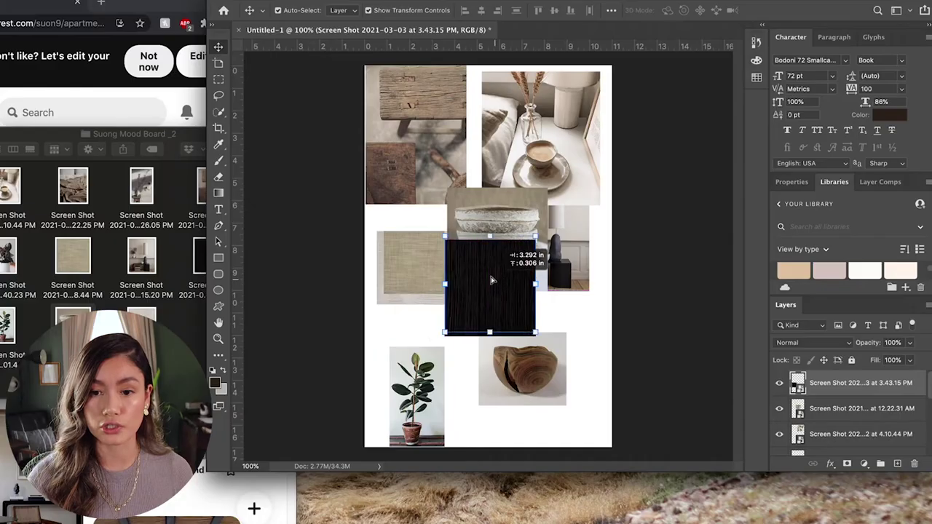
- Drag the dark wood texture left and up until it sits flush beside the bowls photo
drag(470, 288, 486, 216)
drag(512, 293, 446, 268)
key(Return)
drag(425, 271, 417, 289)
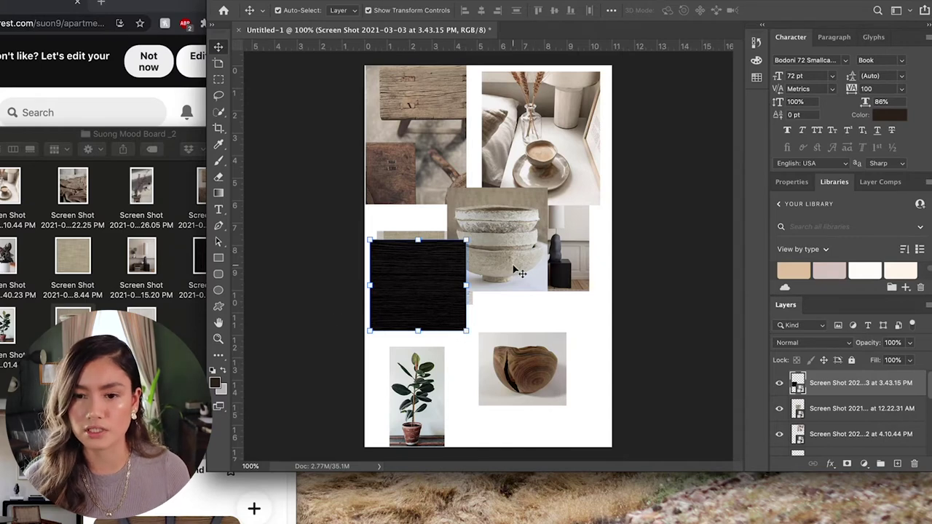
- Move the bowls and wooden bowl photos into a lined-up bottom row
drag(507, 245, 495, 364)
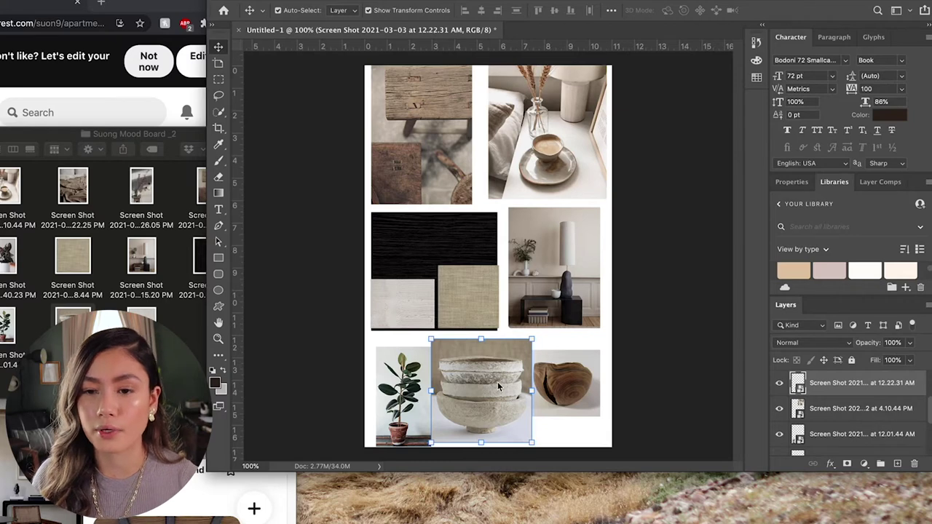
drag(583, 400, 589, 368)
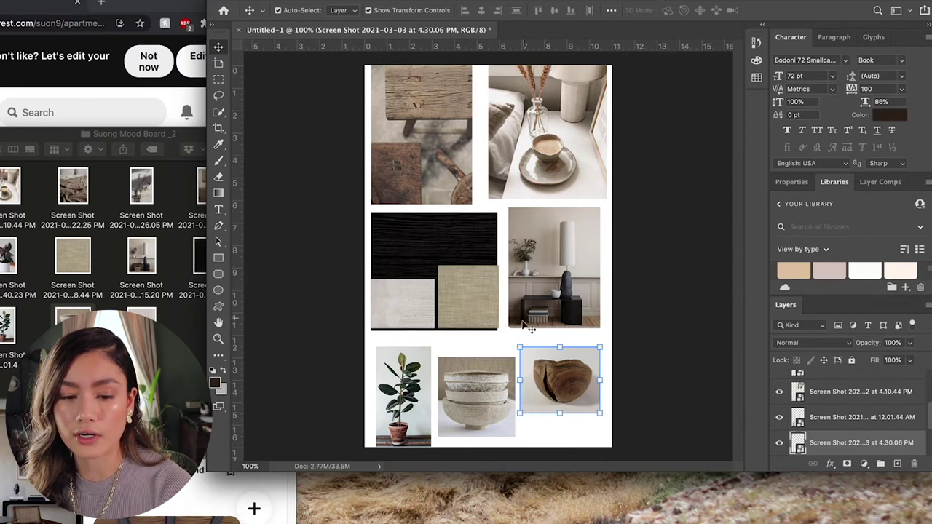
drag(573, 406, 572, 422)
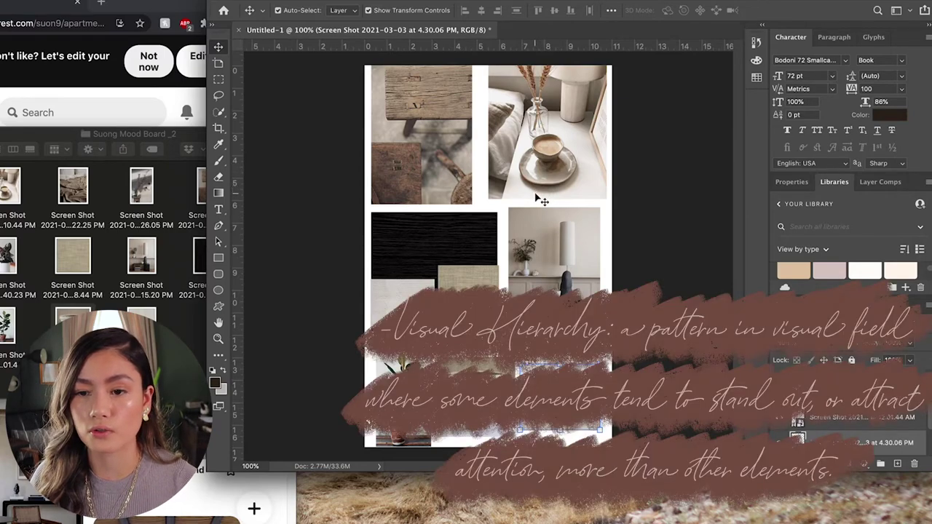
- Shrink the lamp photo to about 70% in place and nudge the wood photo into alignment
click(561, 271)
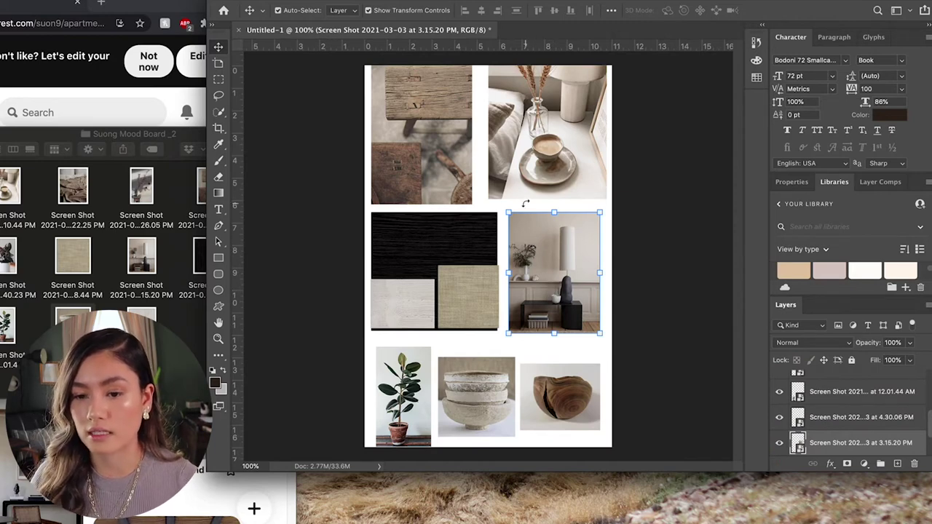
drag(517, 217, 444, 130)
mouse_move(542, 266)
mouse_down()
mouse_move(570, 337)
mouse_move(573, 299)
mouse_move(550, 276)
mouse_up()
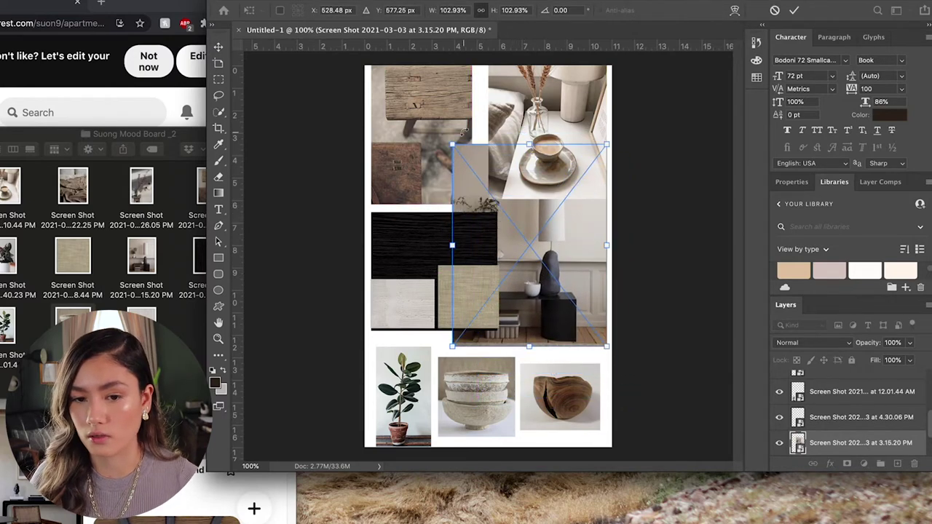
drag(452, 141, 501, 210)
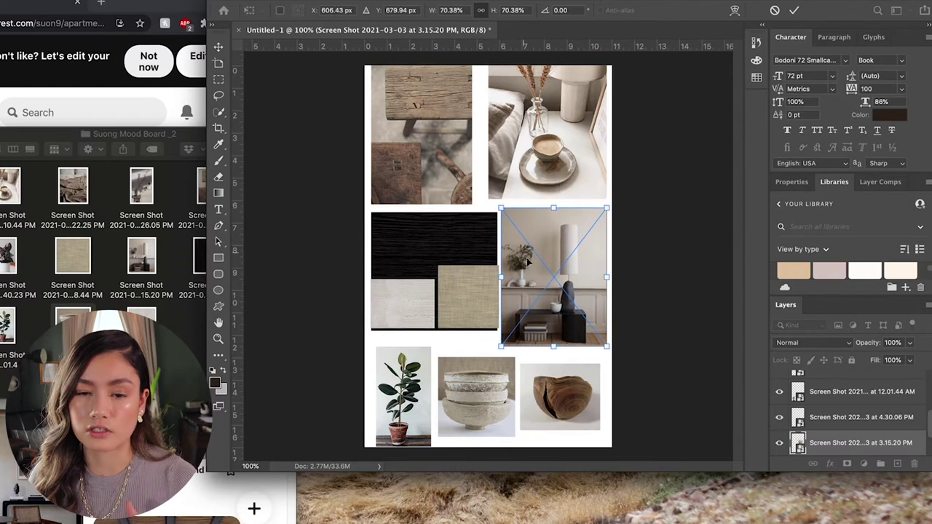
mouse_move(532, 270)
mouse_down()
mouse_move(525, 254)
mouse_move(534, 266)
mouse_up()
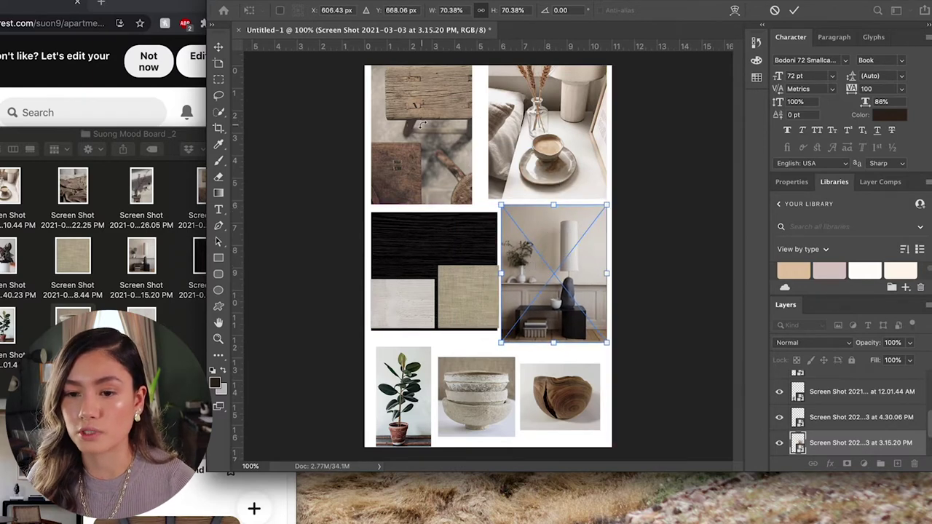
key(Return)
drag(431, 136, 433, 136)
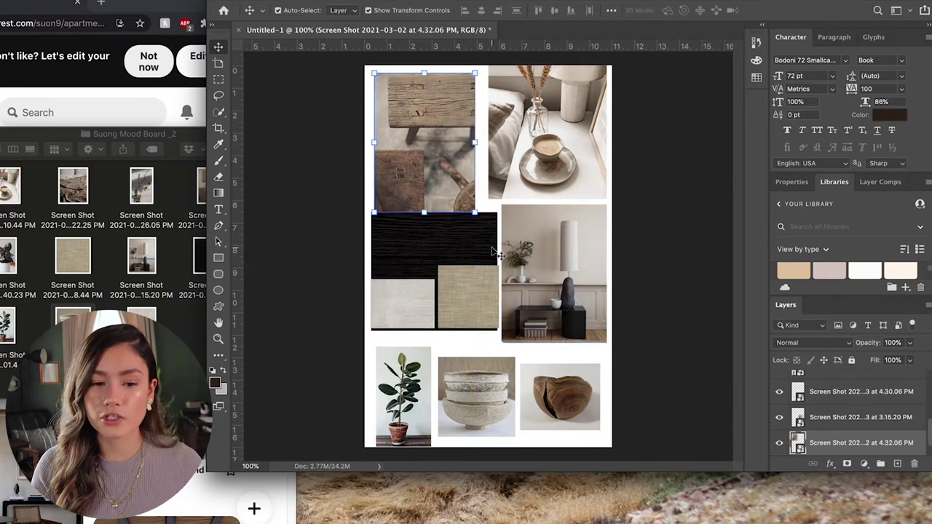
- Add the burlap texture to the board and realign the coffee-cup and lamp photos
click(452, 251)
drag(458, 276, 430, 289)
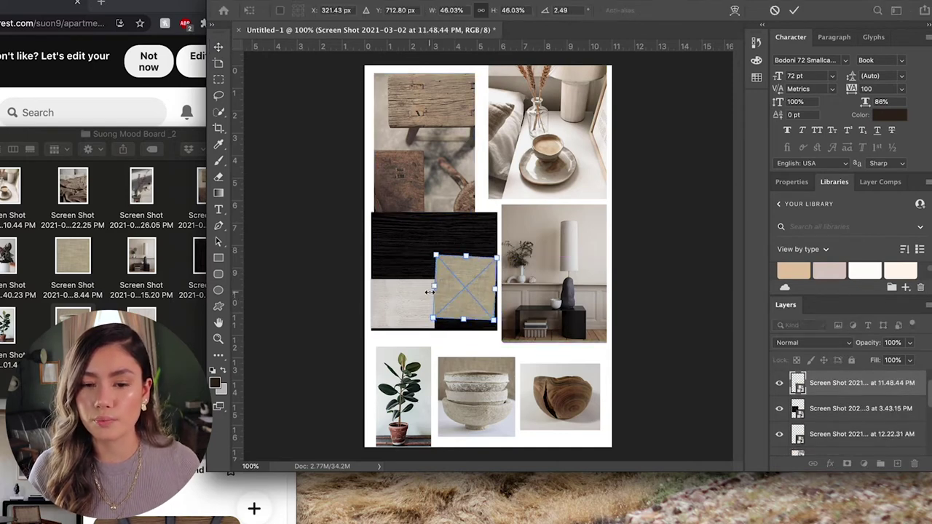
key(Return)
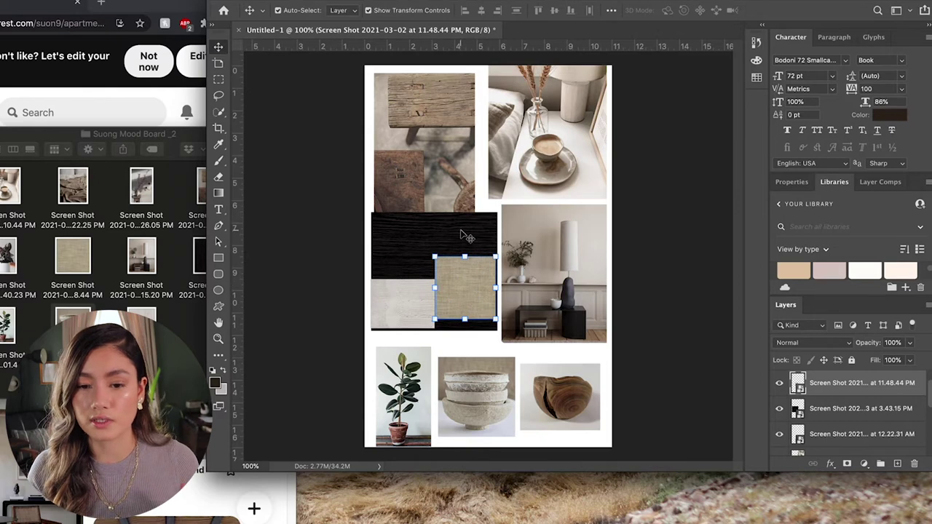
drag(472, 290, 472, 300)
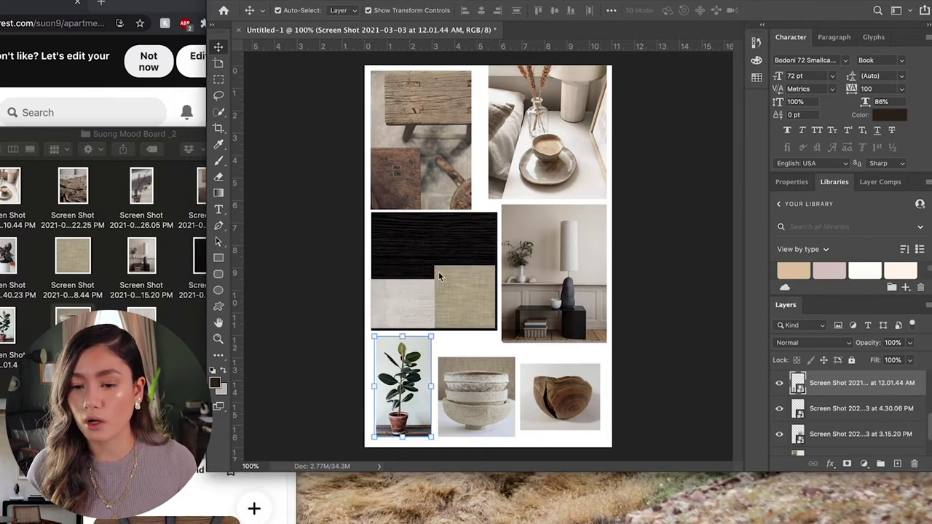
drag(553, 154, 546, 155)
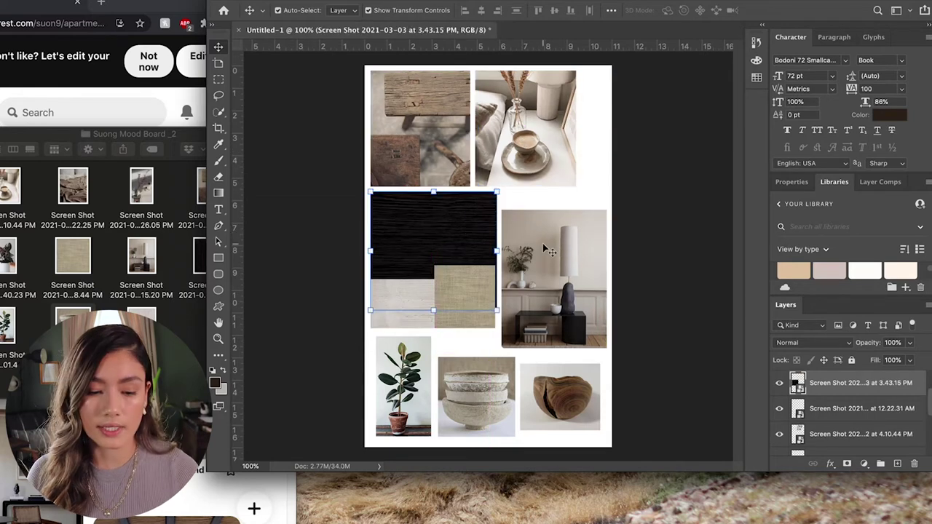
drag(560, 259, 561, 258)
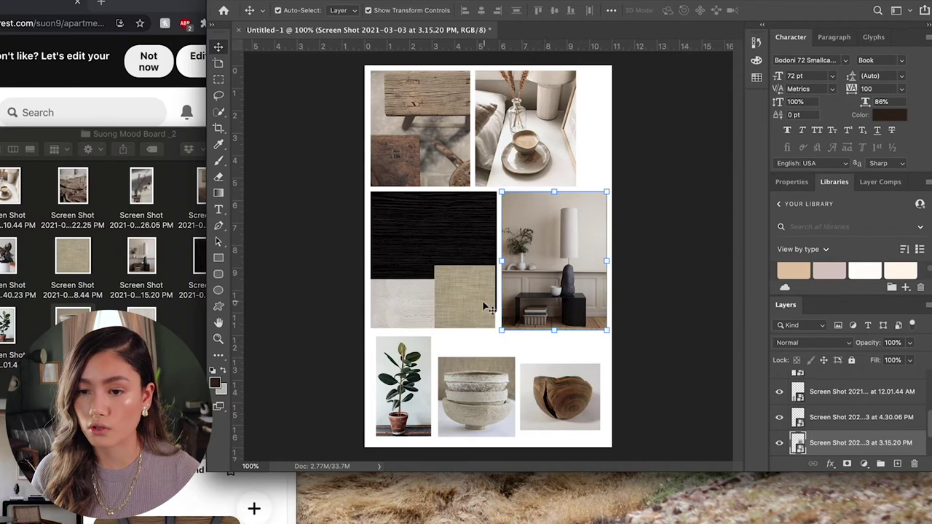
- Enlarge the wooden bowl, lamp and bowls photos and nudge the linen photo up
click(552, 384)
key(ctrl+t)
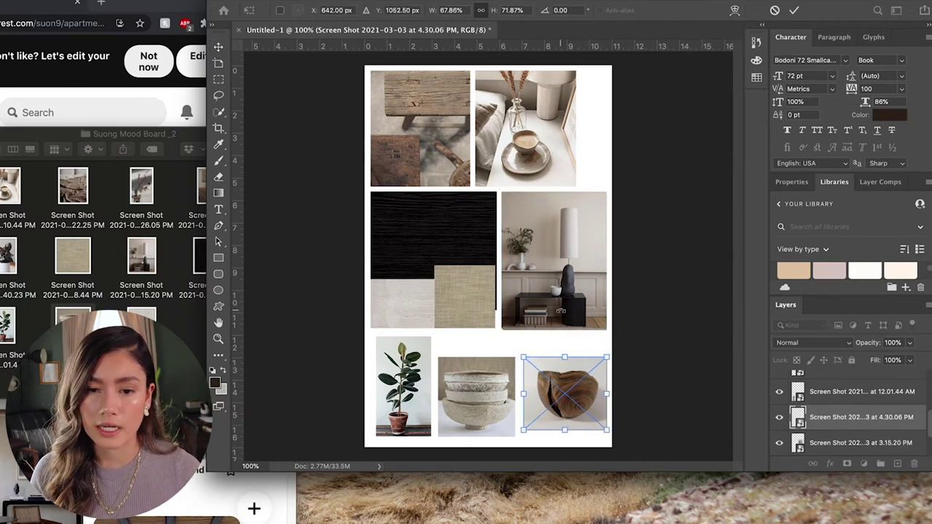
key(Return)
click(560, 311)
drag(502, 329, 486, 333)
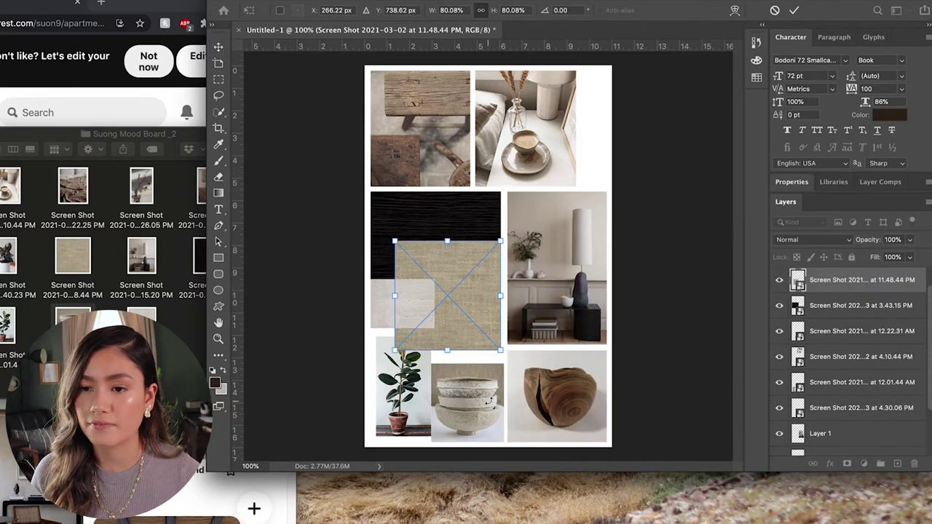
drag(481, 292, 479, 284)
key(Return)
click(466, 400)
drag(431, 362, 425, 357)
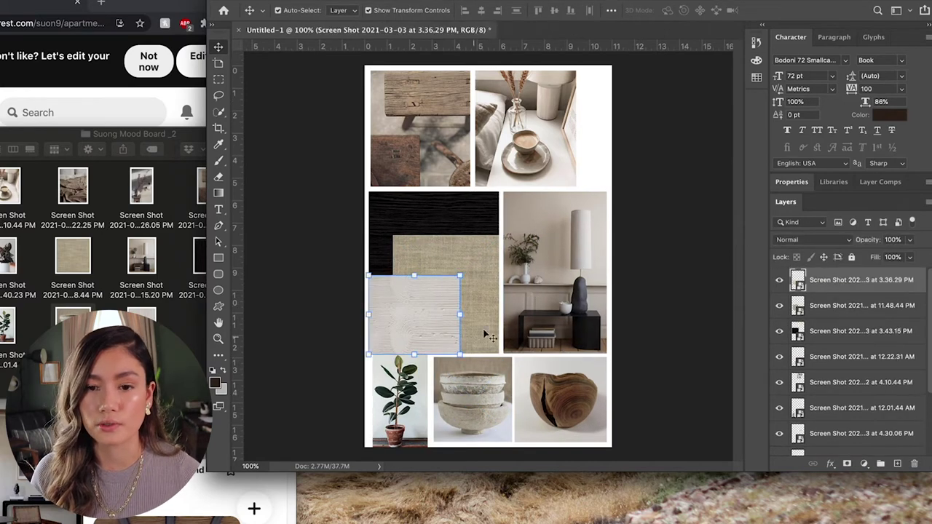
- Shrink and place the white wood photo, and confirm the linen texture resize
drag(462, 270, 445, 288)
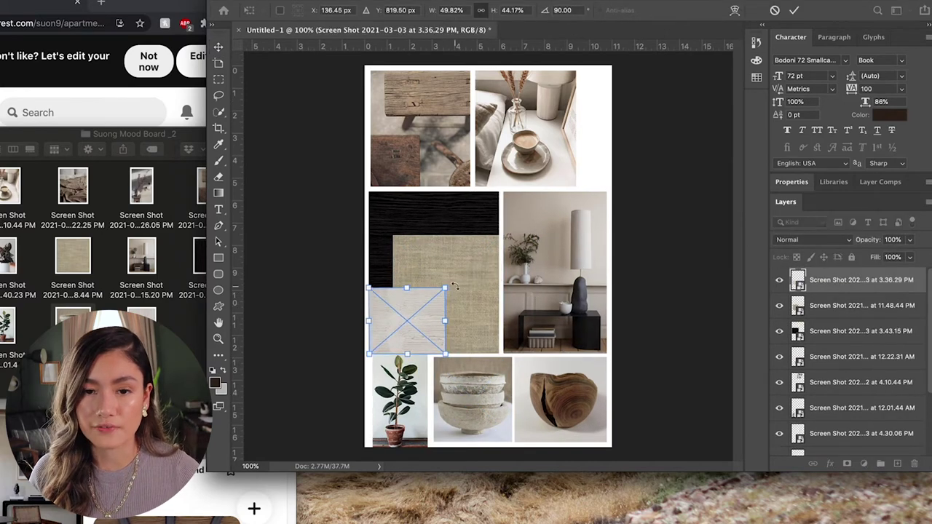
key(Return)
click(474, 269)
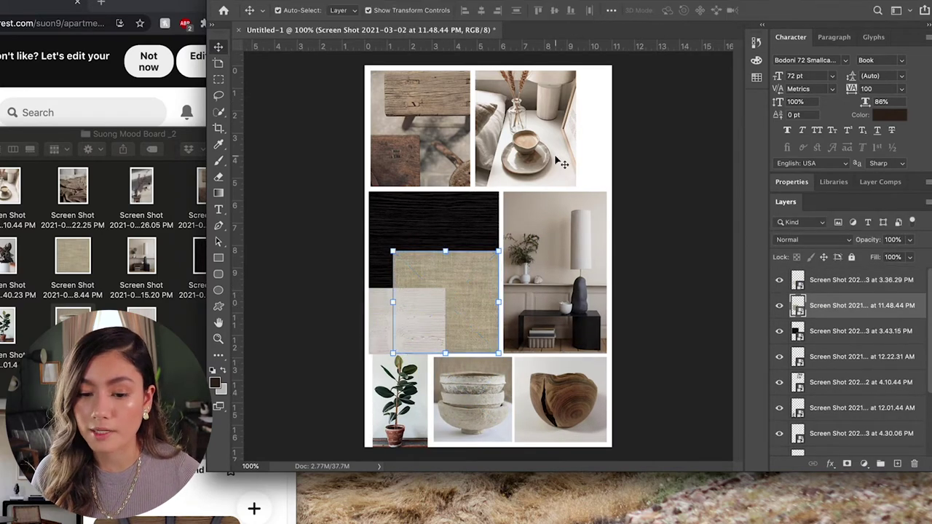
key(Return)
click(408, 320)
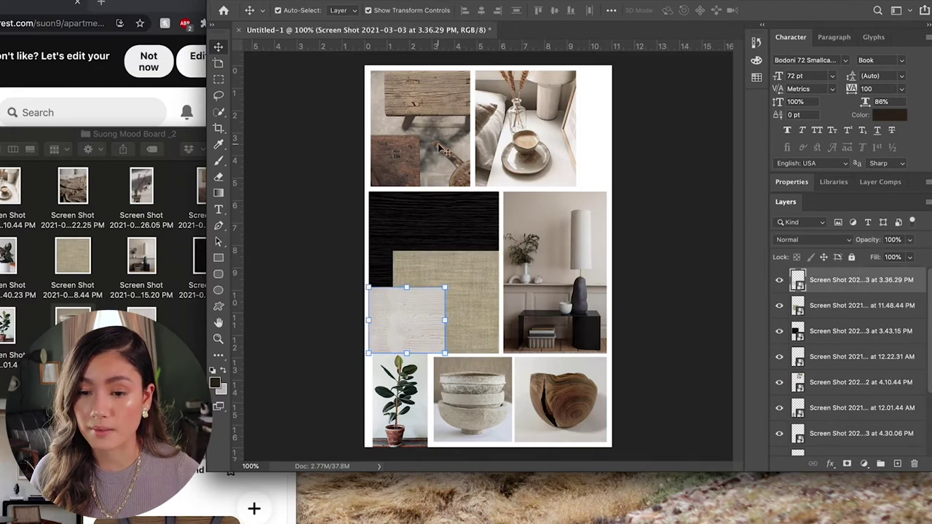
- Place the plant photo over the board's centre and enlarge it to about 137.8%
drag(8, 331, 482, 314)
drag(460, 358, 422, 422)
drag(518, 262, 499, 275)
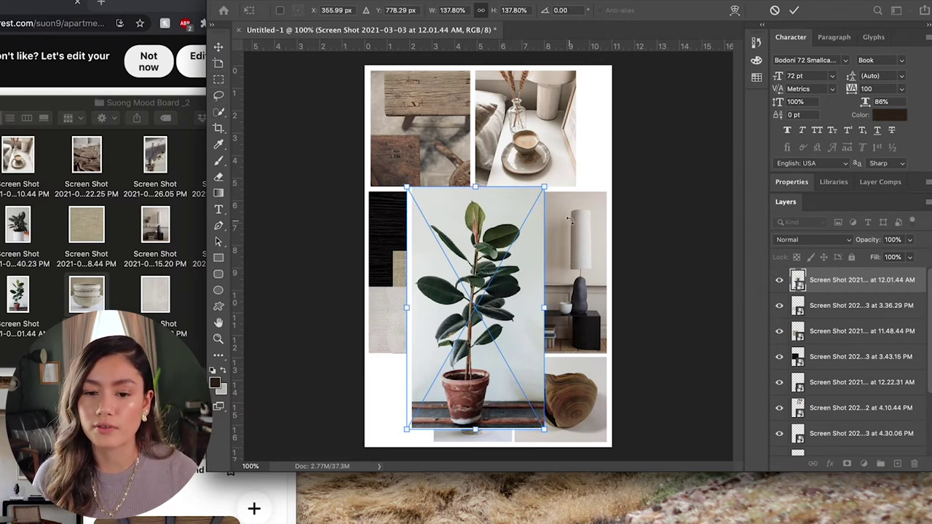
- Copy a rectangular selection of the plant to a new layer and delete the original plant layer
key(Return)
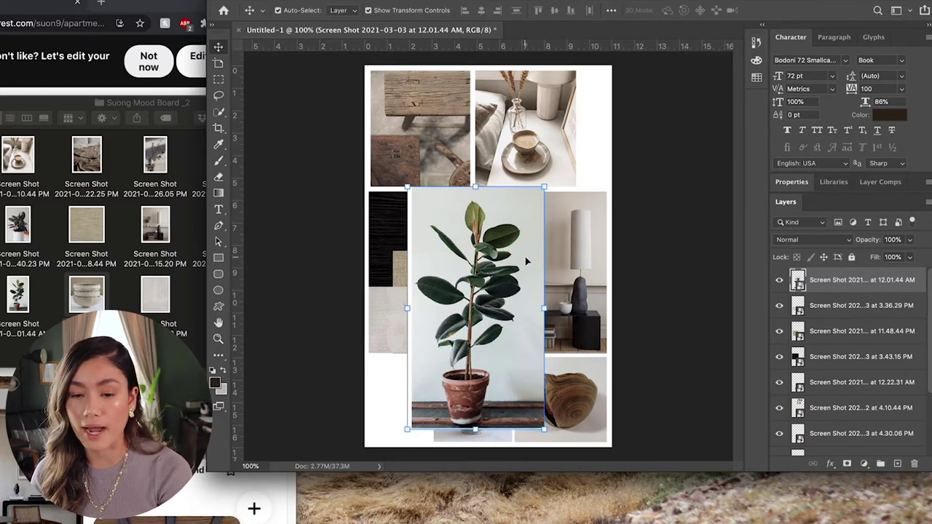
click(219, 79)
drag(414, 188, 541, 426)
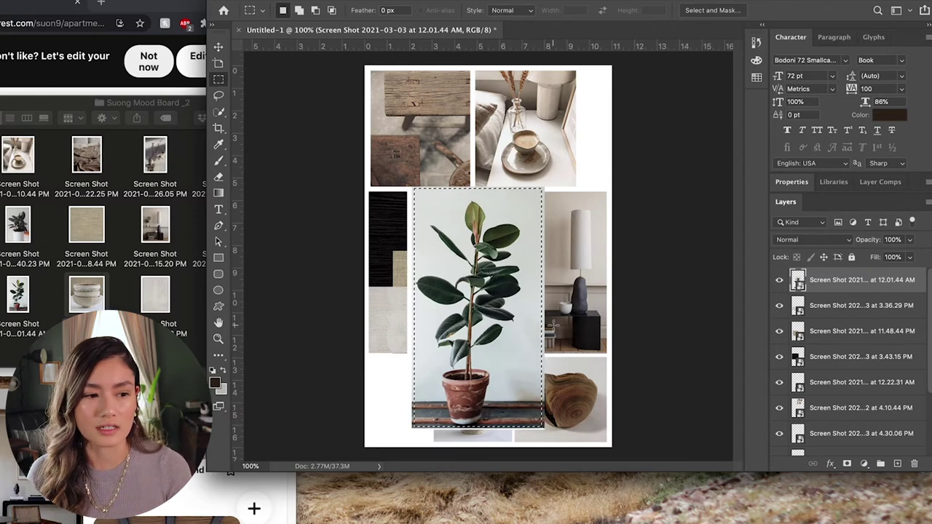
click(778, 281)
key(super+v)
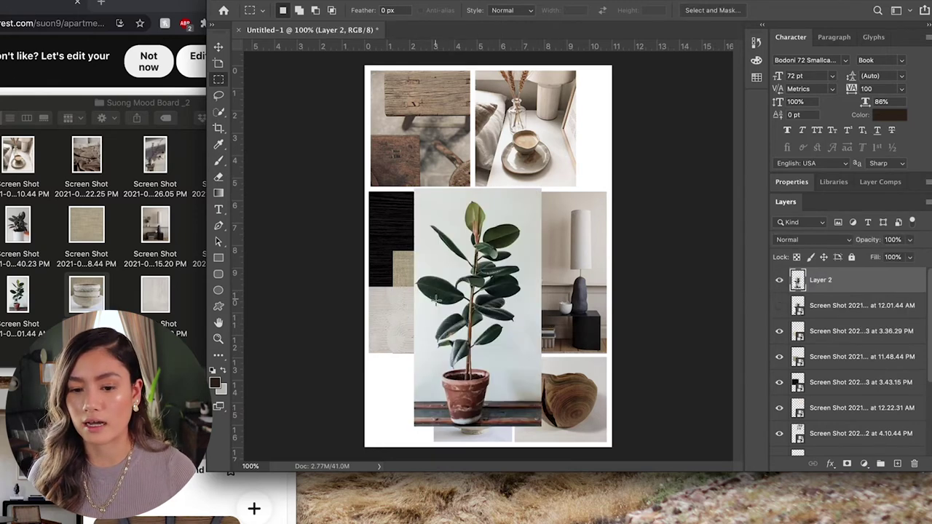
drag(861, 312, 913, 465)
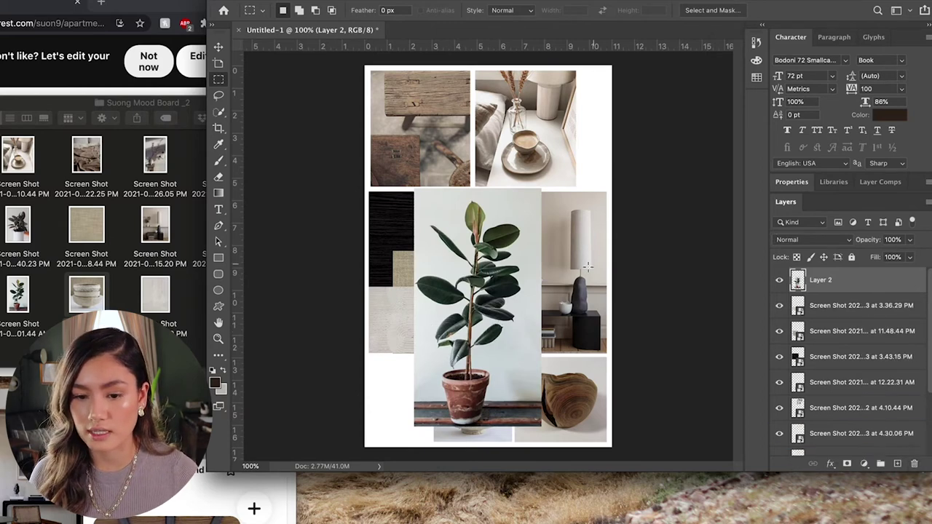
key(v)
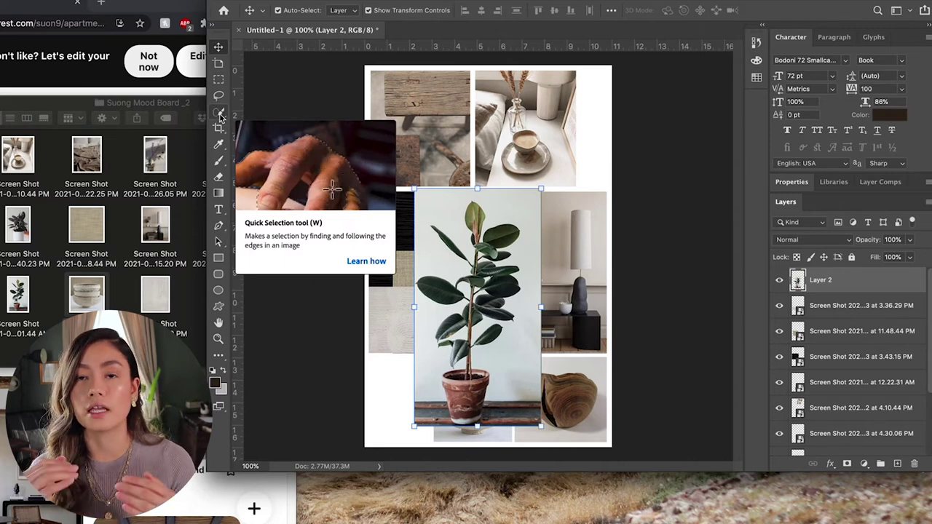
- Select the lower rubber-plant leaves with the Magic Wand
click(220, 117)
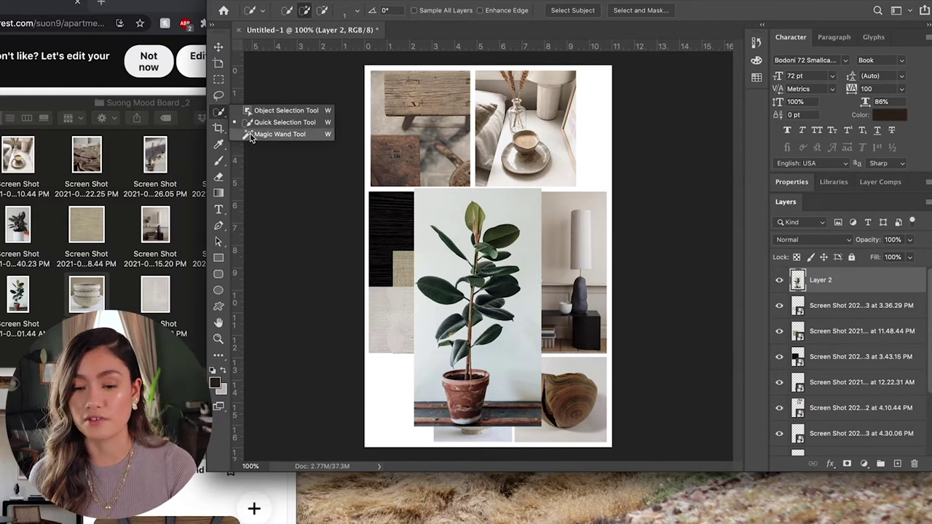
click(279, 134)
click(486, 310)
scroll(466, 259, up, 5)
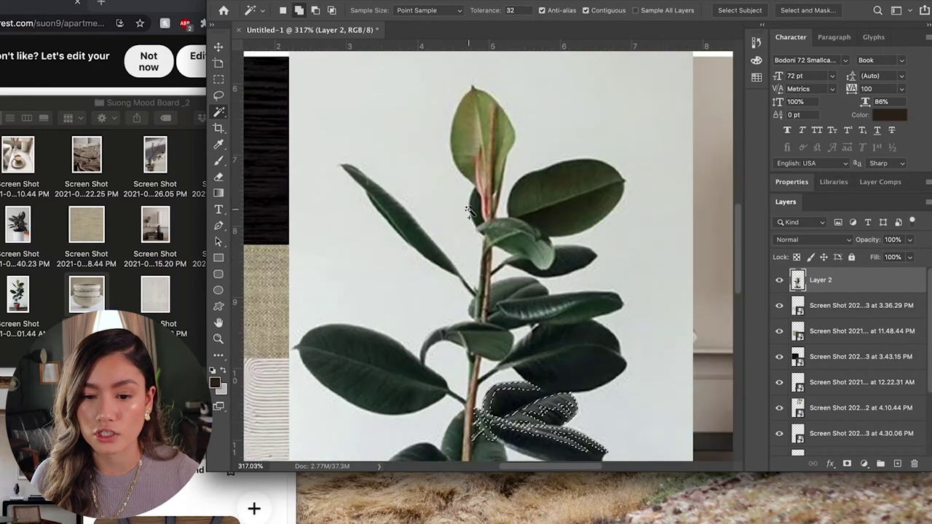
scroll(472, 233, down, 3)
shift+click(477, 268)
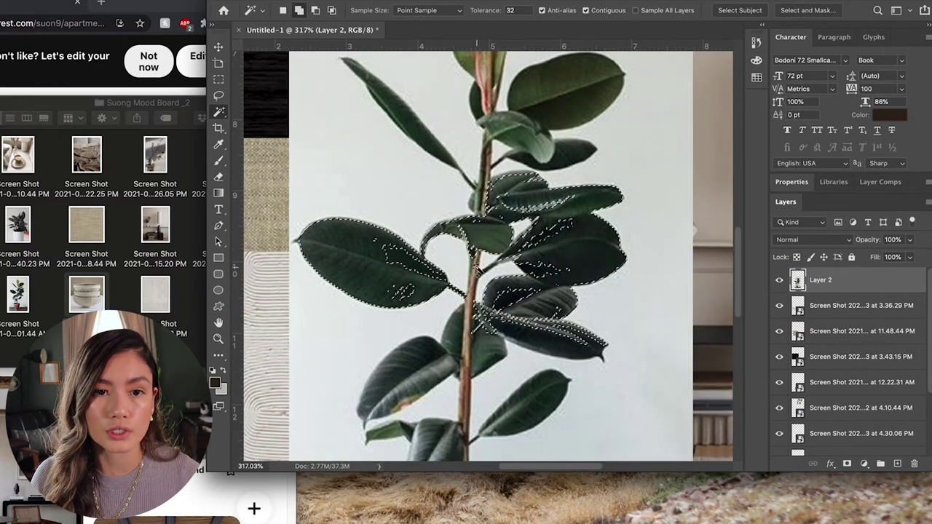
- Add the upper leaves, stem and top leaf to the plant selection
shift+click(523, 159)
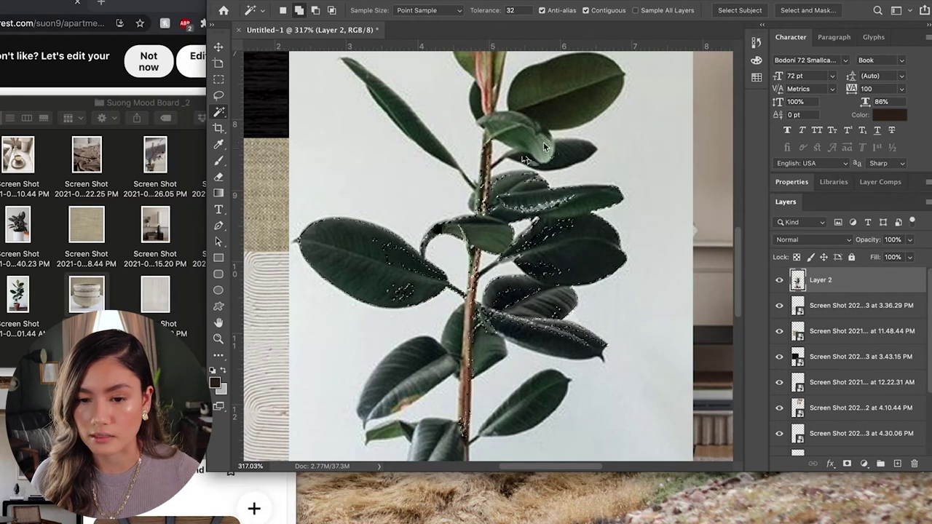
scroll(522, 159, up, 2)
shift+click(523, 159)
shift+click(485, 105)
shift+click(483, 105)
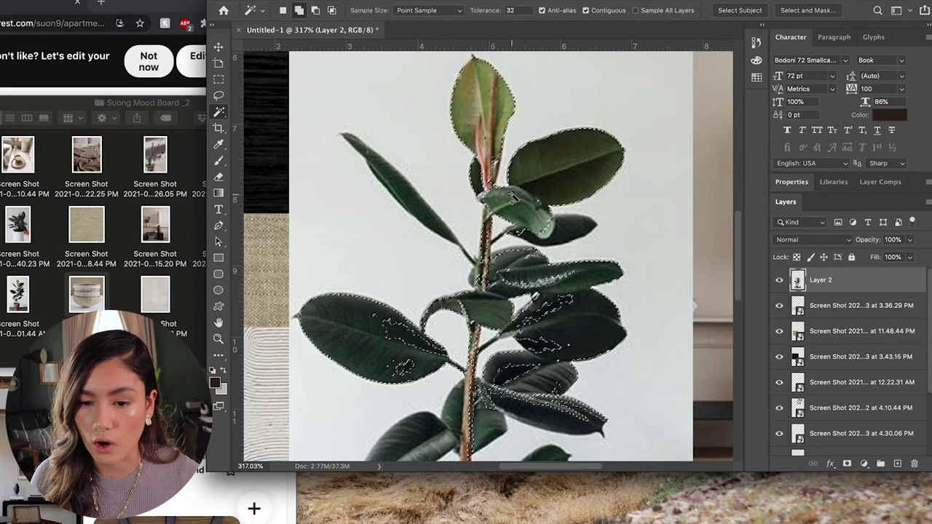
scroll(495, 211, up, 5)
scroll(436, 214, down, 5)
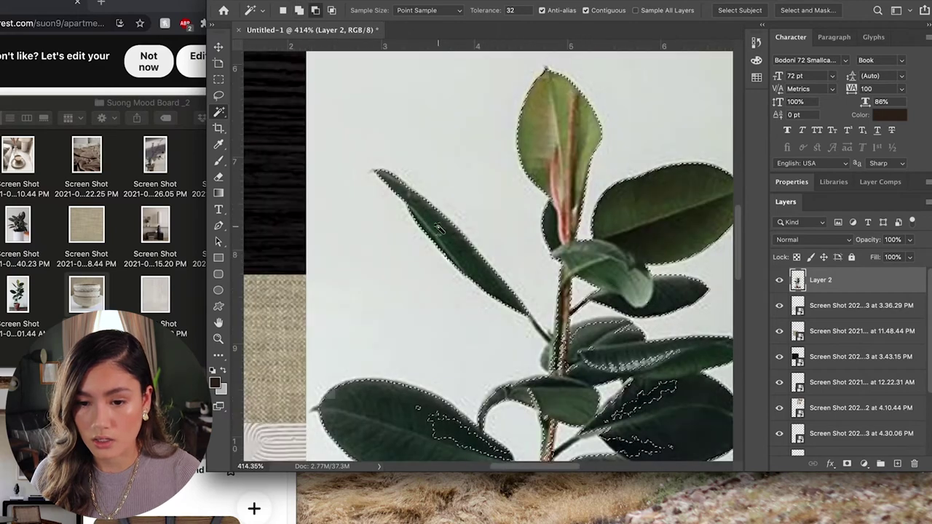
scroll(439, 228, up, 5)
scroll(535, 322, down, 3)
scroll(640, 317, down, 1)
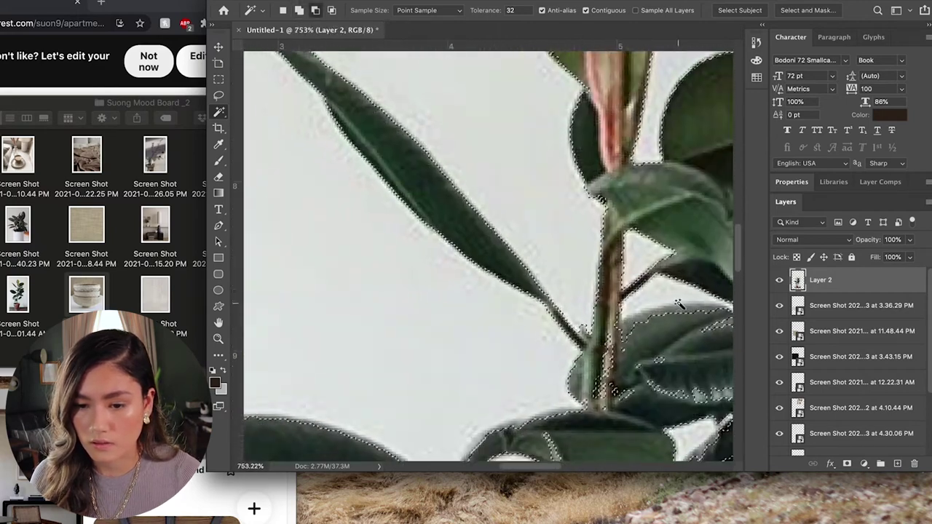
scroll(677, 304, up, 2)
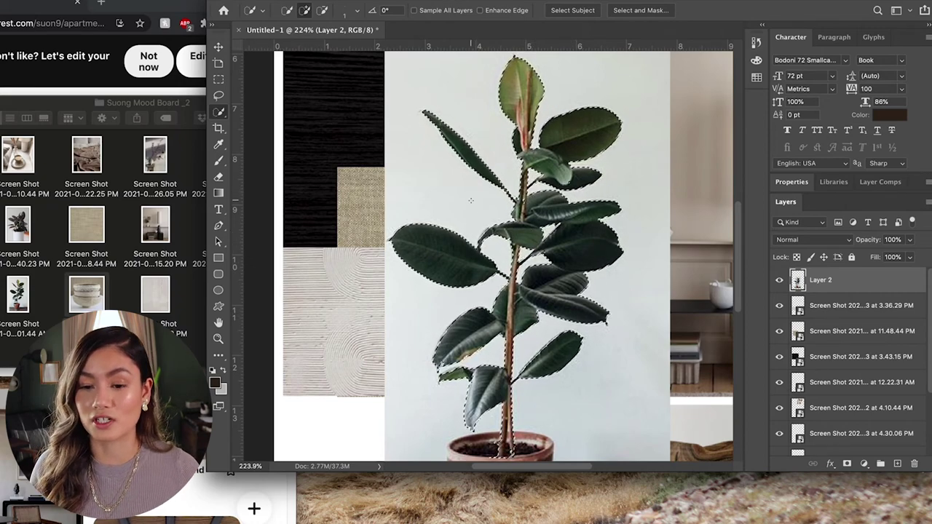
- Invert the selection, delete the pale background, and deselect
right_click(470, 207)
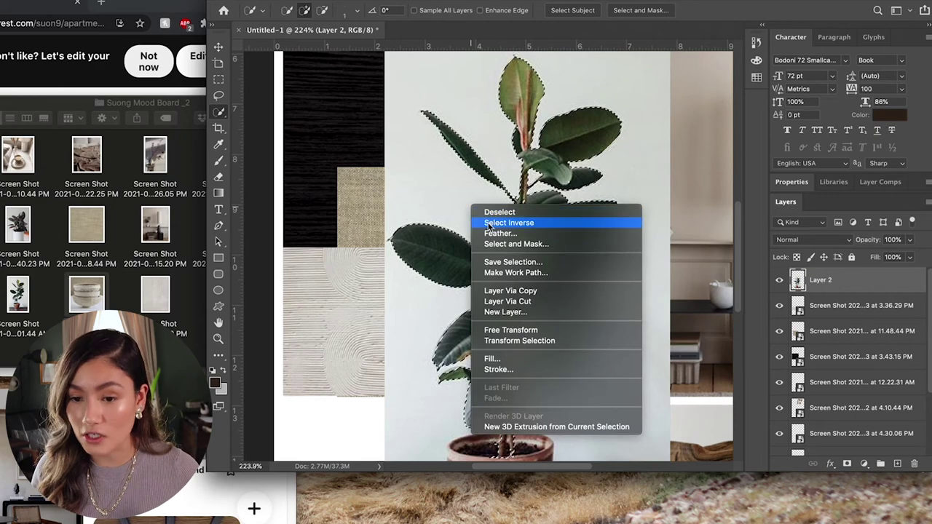
click(508, 223)
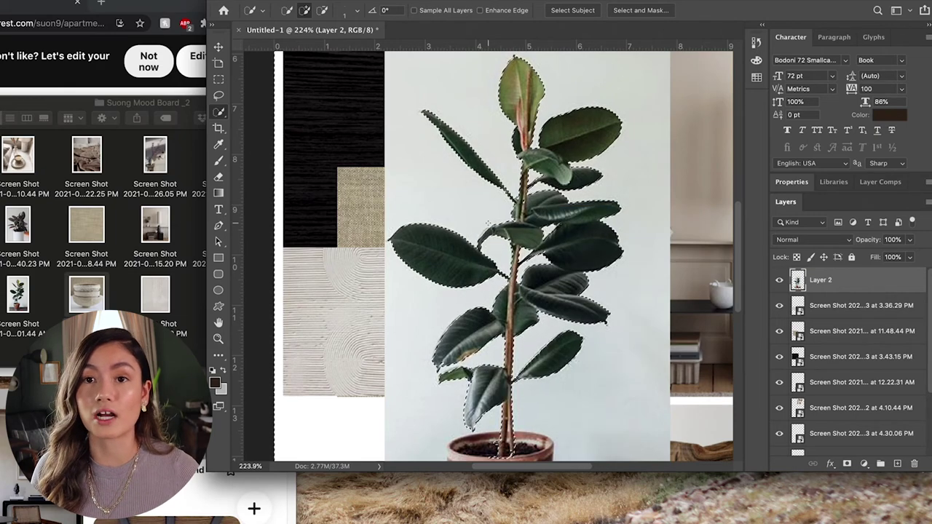
key(Delete)
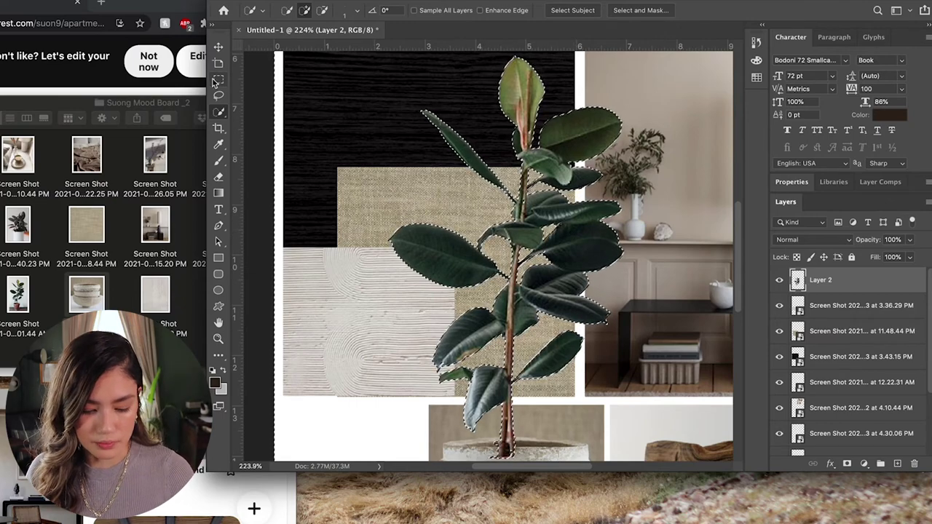
key(m)
click(413, 145)
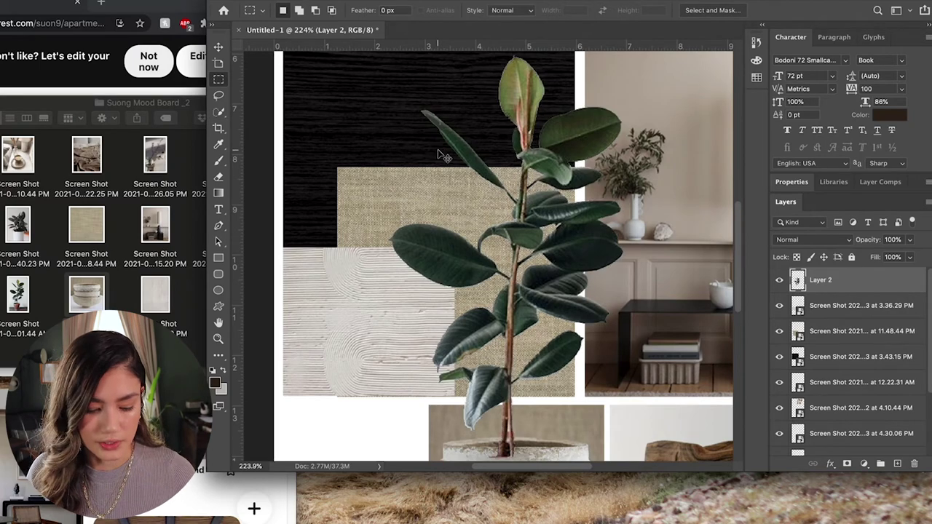
key(ctrl+t)
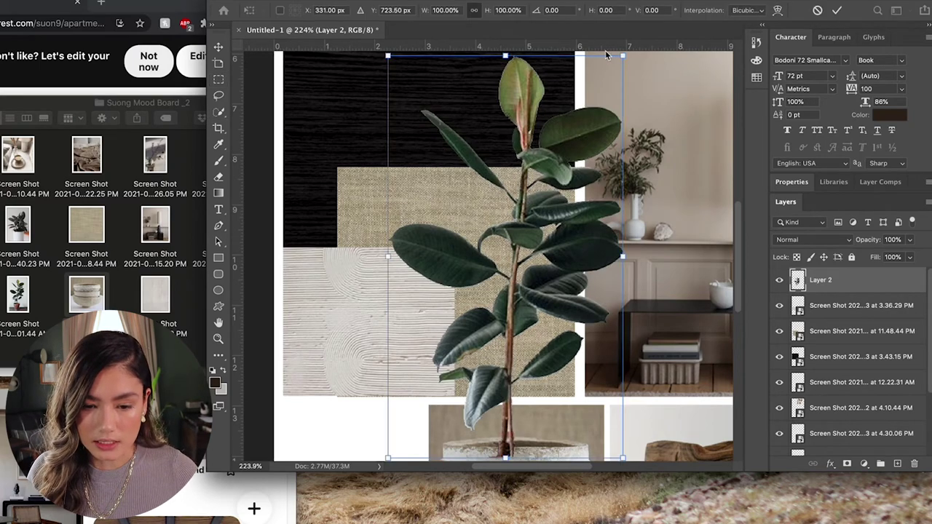
- Scale the cut-out plant to about 64% and fit it bottom-left beside the stacked bowls
drag(621, 54, 554, 172)
scroll(484, 175, up, 1)
scroll(485, 174, down, 5)
drag(466, 320, 432, 355)
drag(451, 319, 432, 345)
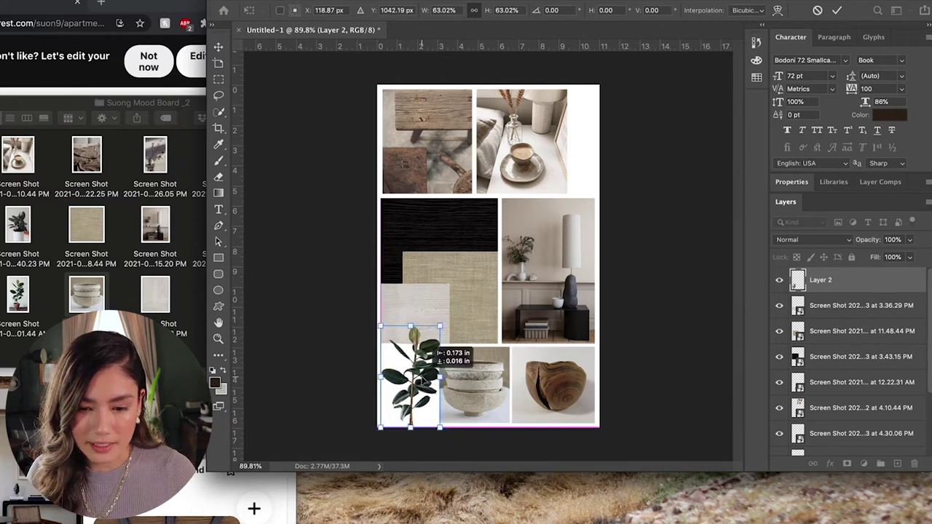
drag(424, 380, 432, 359)
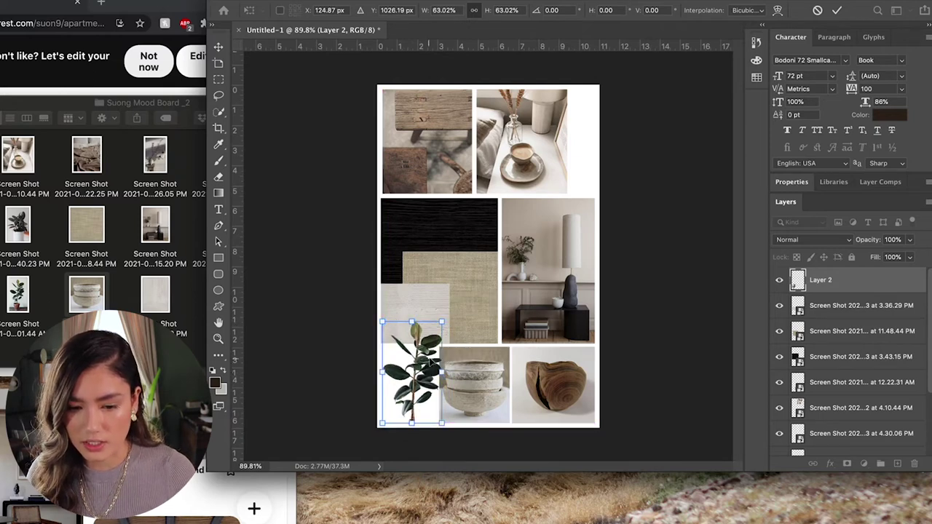
drag(442, 320, 431, 336)
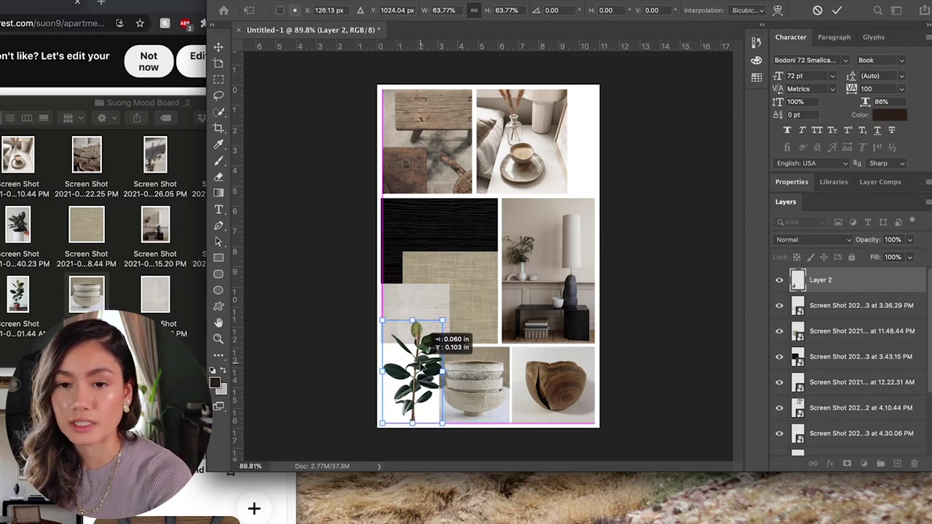
drag(431, 336, 431, 336)
key(Return)
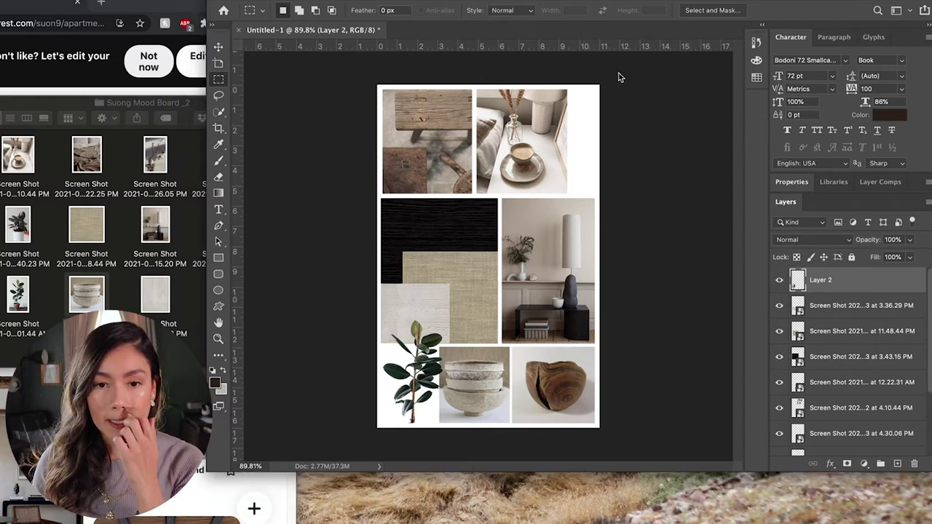
- Draw an ellipse where the top two photos meet
click(218, 95)
click(221, 113)
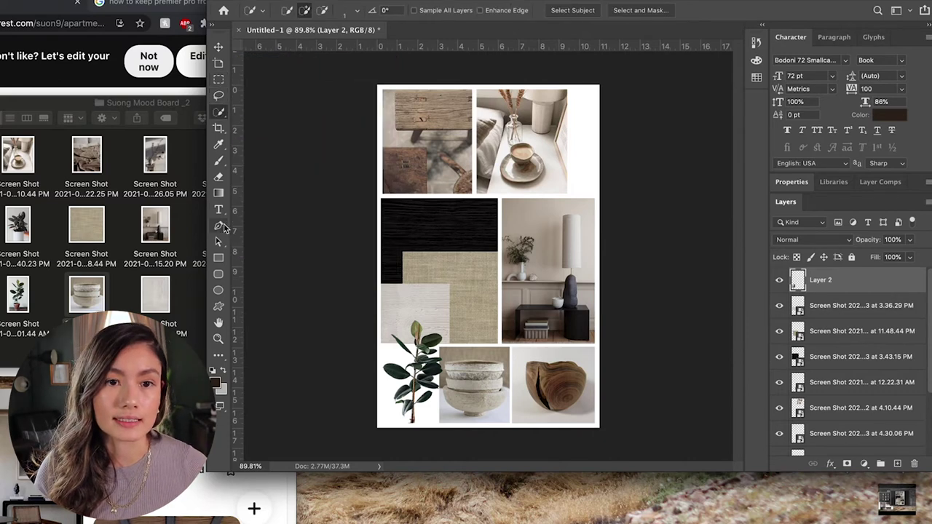
click(218, 290)
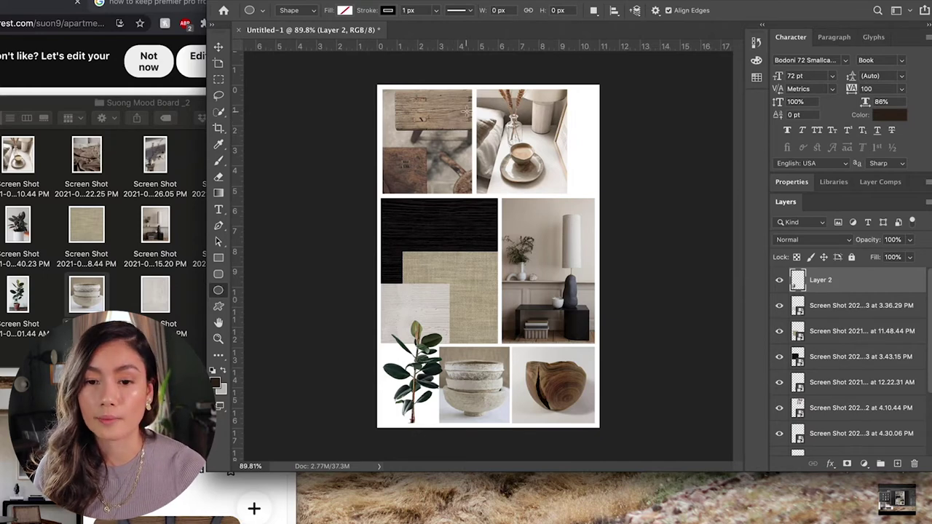
drag(461, 108, 493, 128)
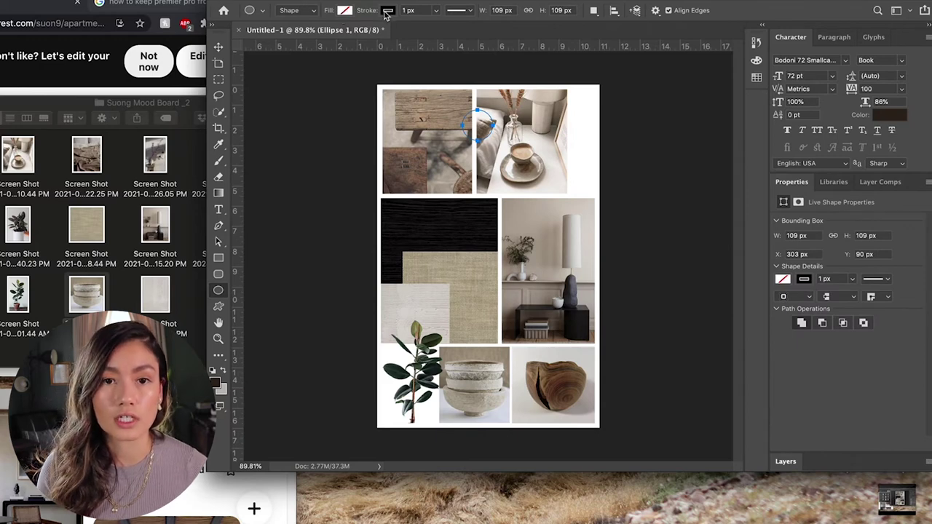
- Set the circle's stroke to none and its fill to black
click(387, 11)
click(315, 35)
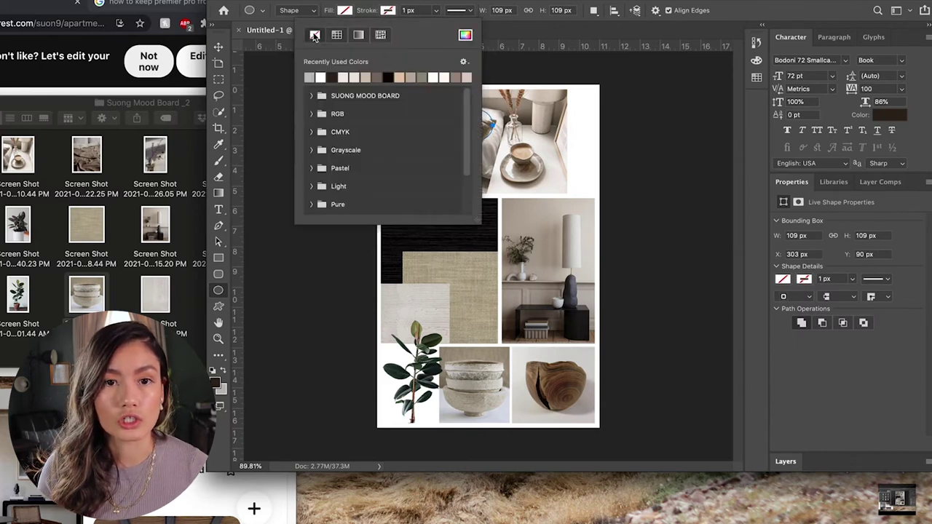
click(345, 12)
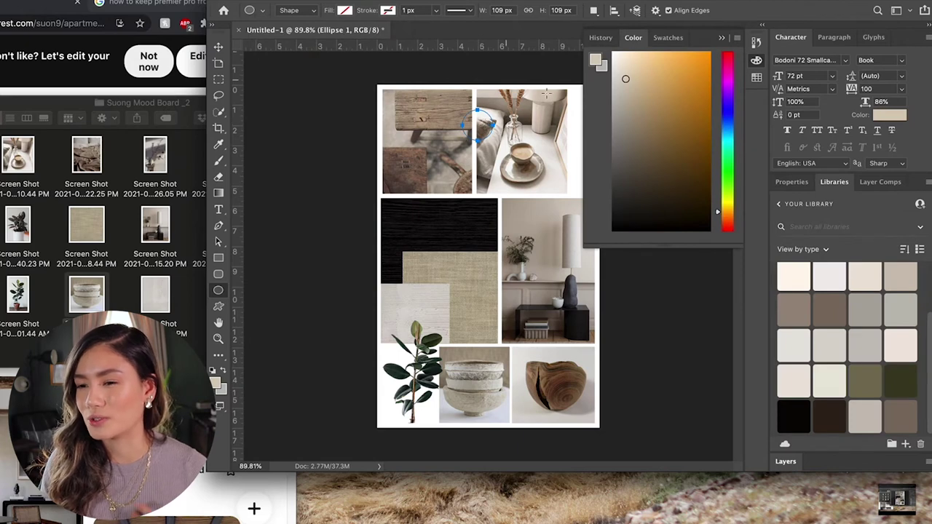
click(342, 11)
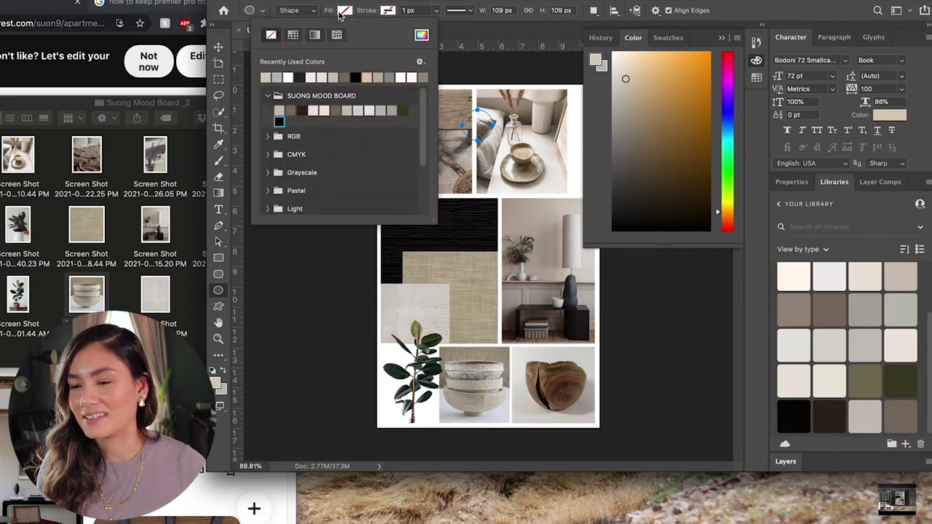
click(279, 121)
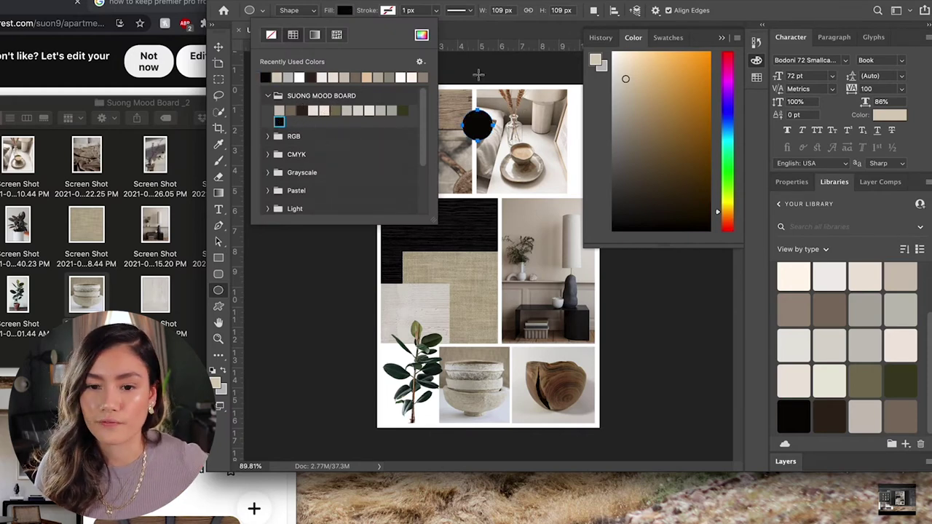
click(413, 3)
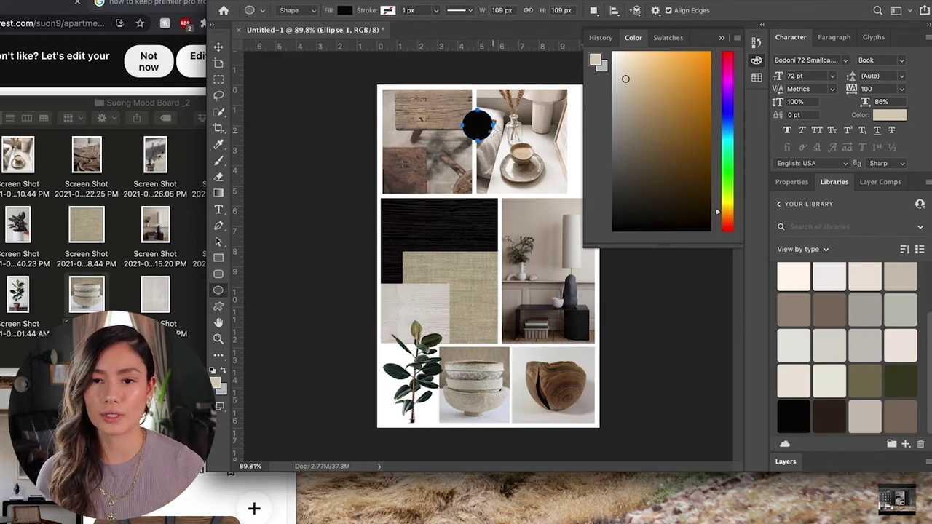
key(super+t)
- Shrink the black circle slightly and commit the new size
drag(493, 139, 479, 108)
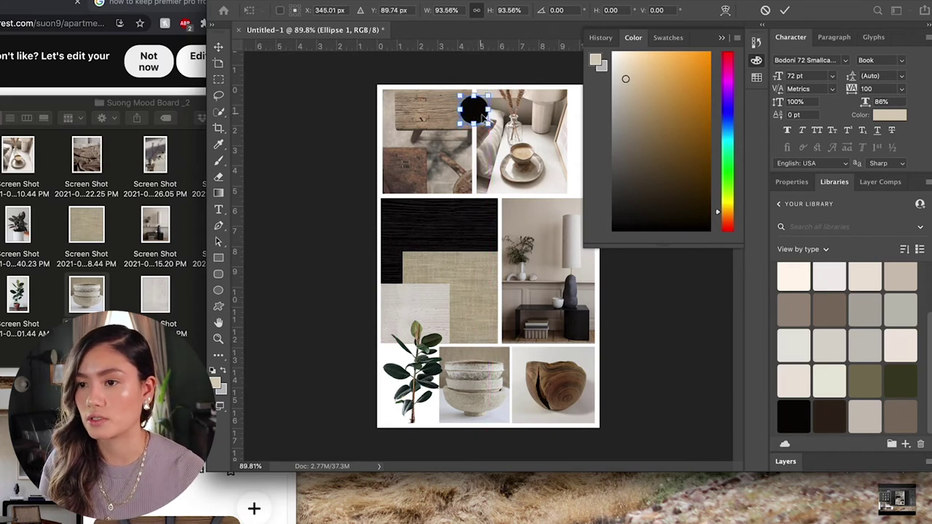
key(Return)
key(ctrl+t)
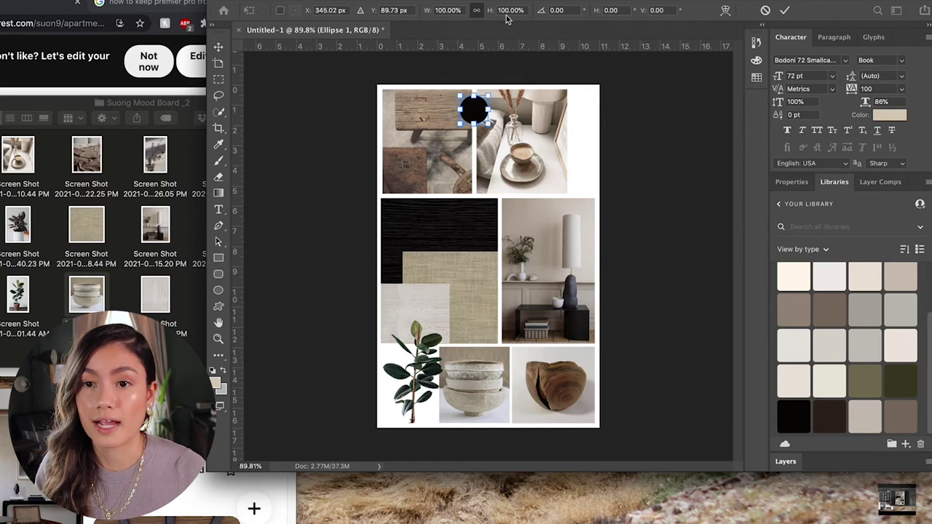
- Warp the circle with a strengthened Twist, convert it to a path, and paste the plant photo
click(725, 10)
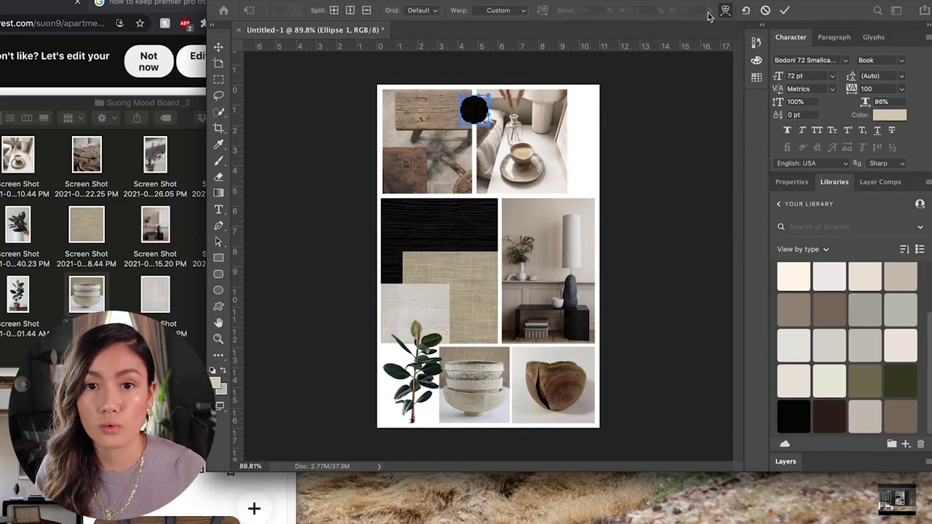
click(518, 13)
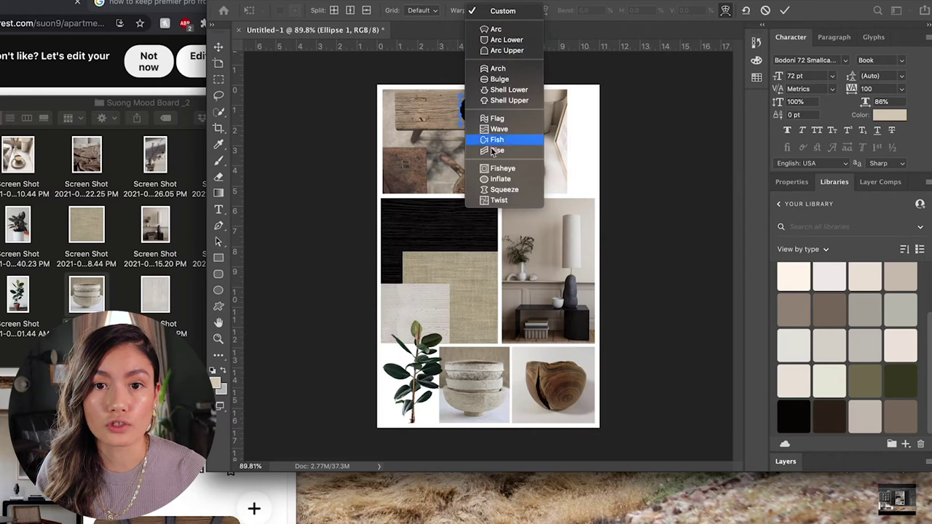
click(498, 200)
drag(473, 109, 527, 158)
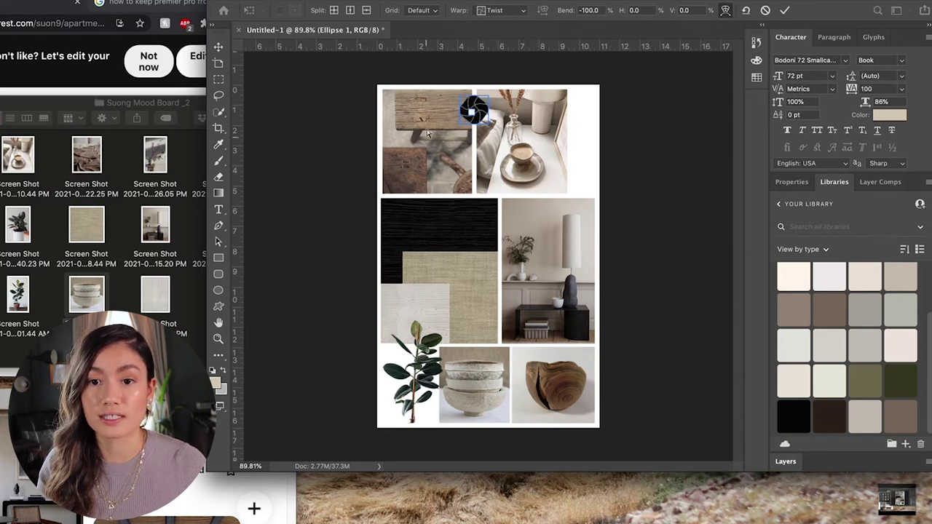
key(Return)
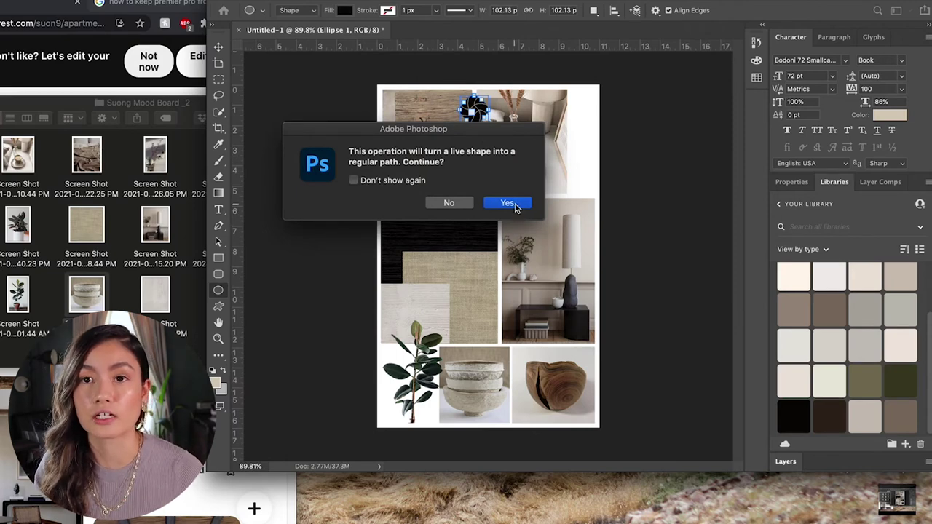
click(510, 205)
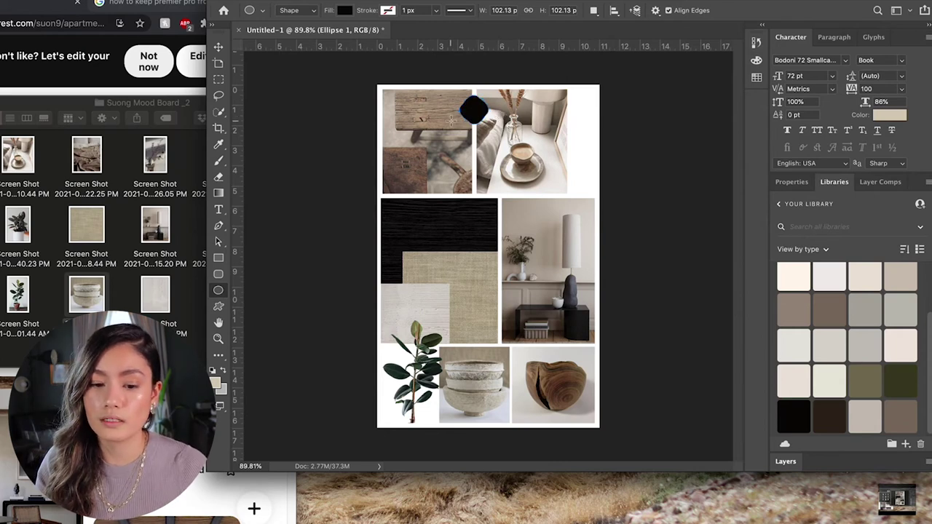
key(v)
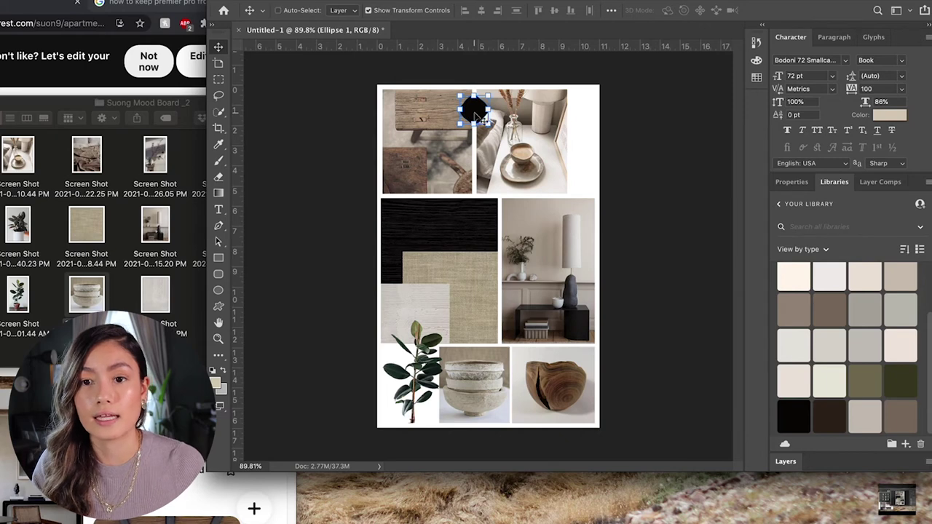
key(super+v)
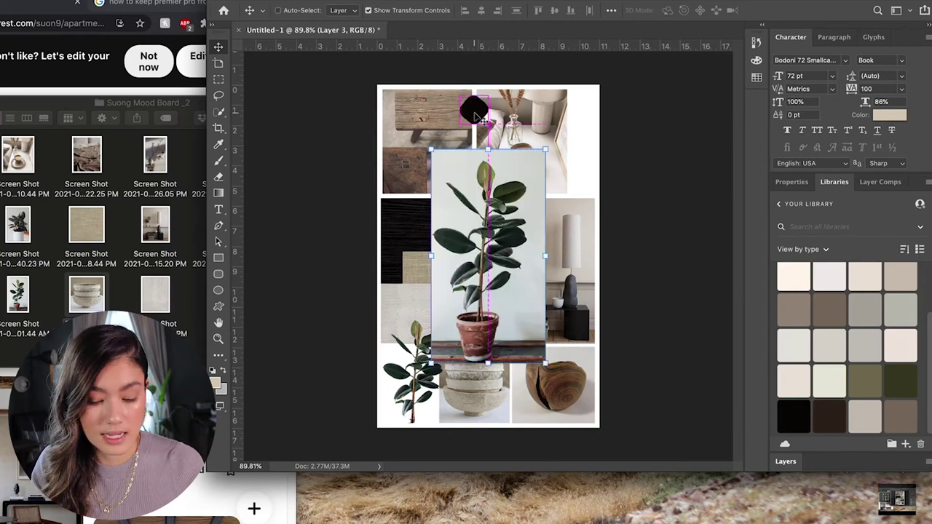
- Undo the stray plant paste, and duplicate the twisted circle below it in dark brown
key(super+z)
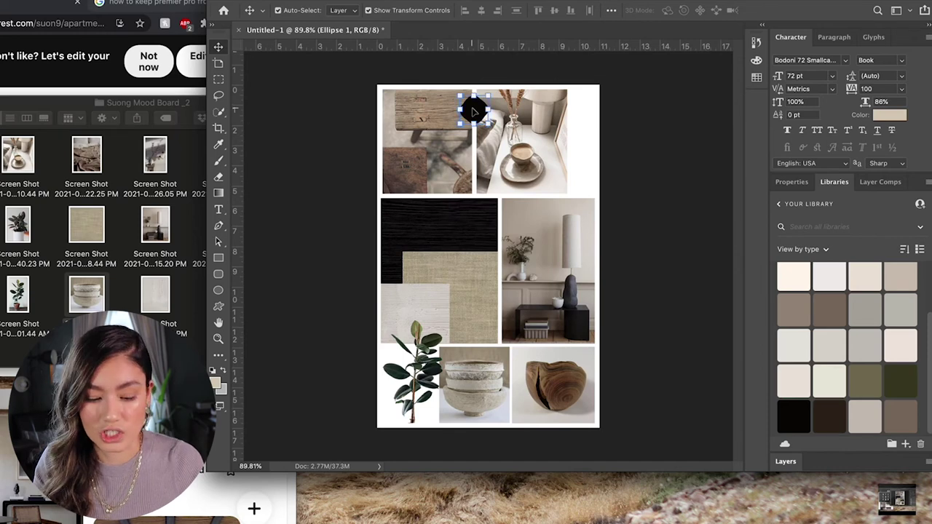
key(super)
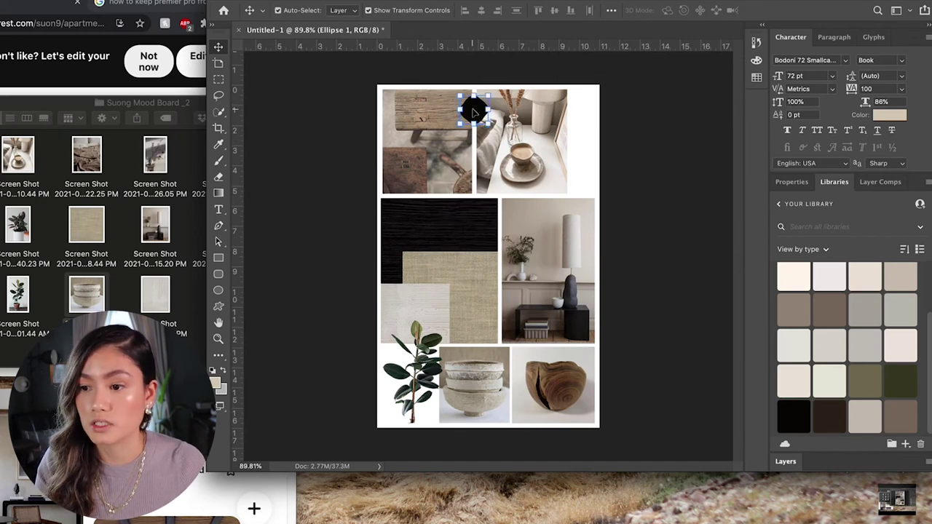
drag(475, 113, 477, 152)
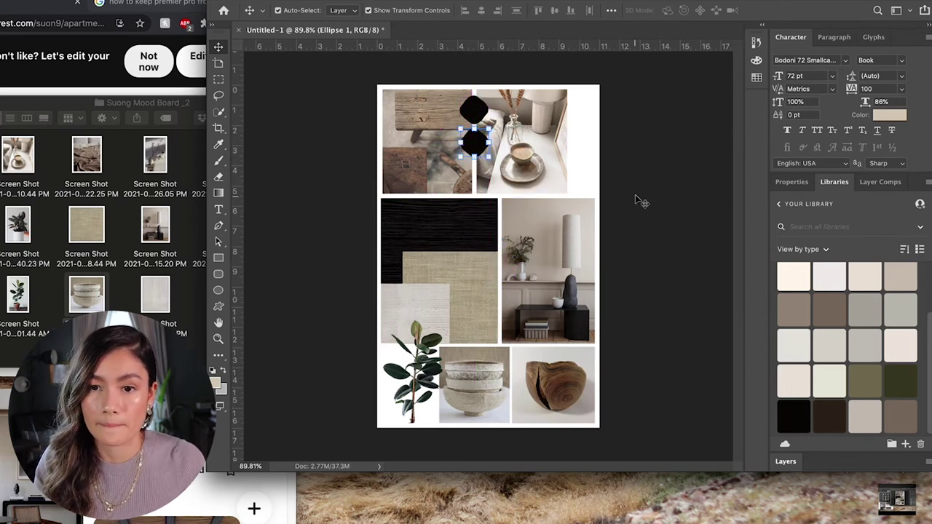
click(834, 414)
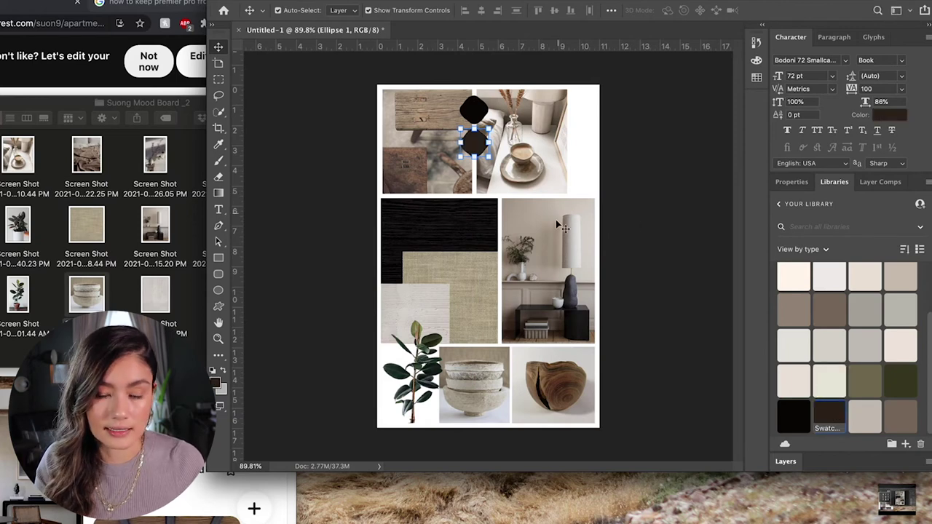
- Duplicate the dark brown circle as a taupe #7E7165 swatch and turn the bottom circle white
drag(473, 146, 473, 146)
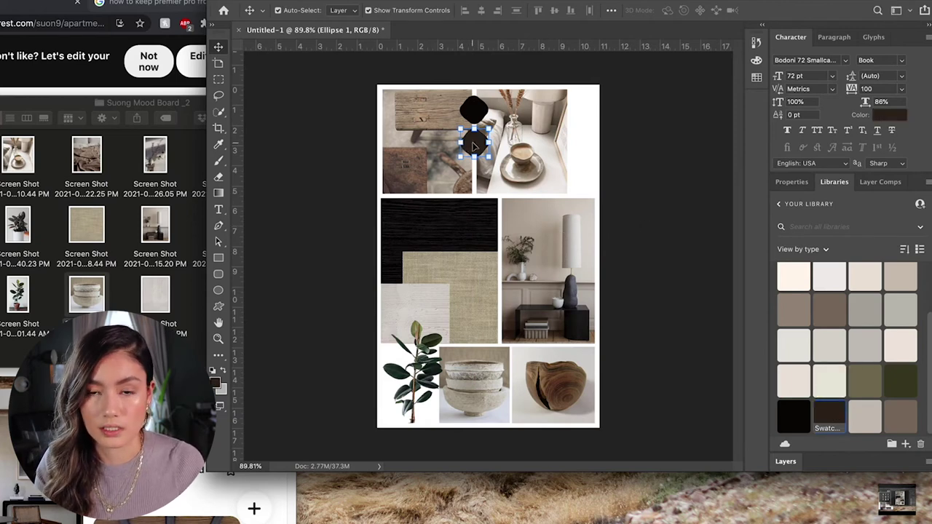
key(super+c)
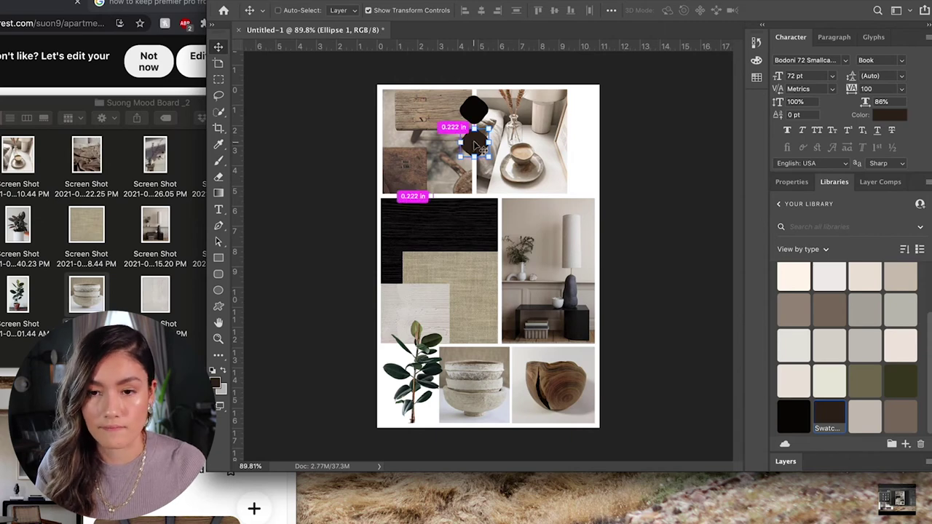
key(super+v)
drag(493, 265, 481, 187)
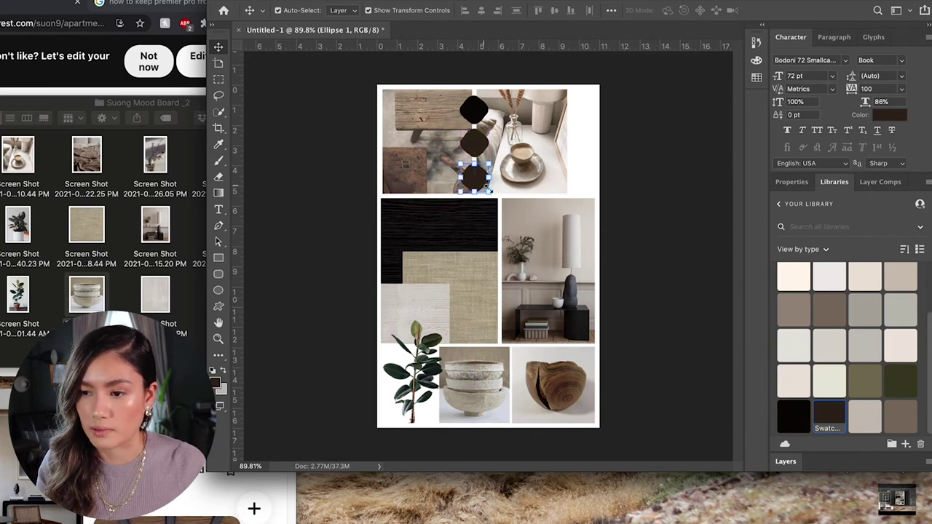
click(828, 319)
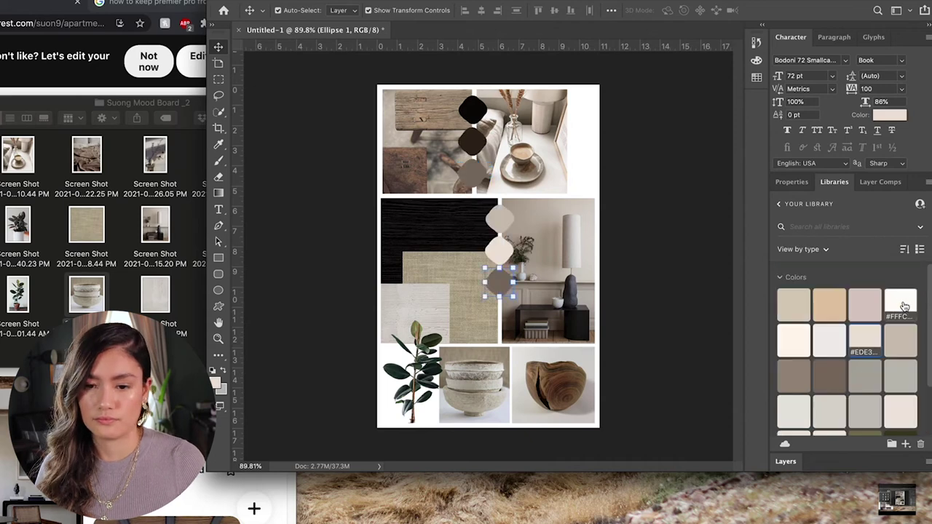
click(900, 301)
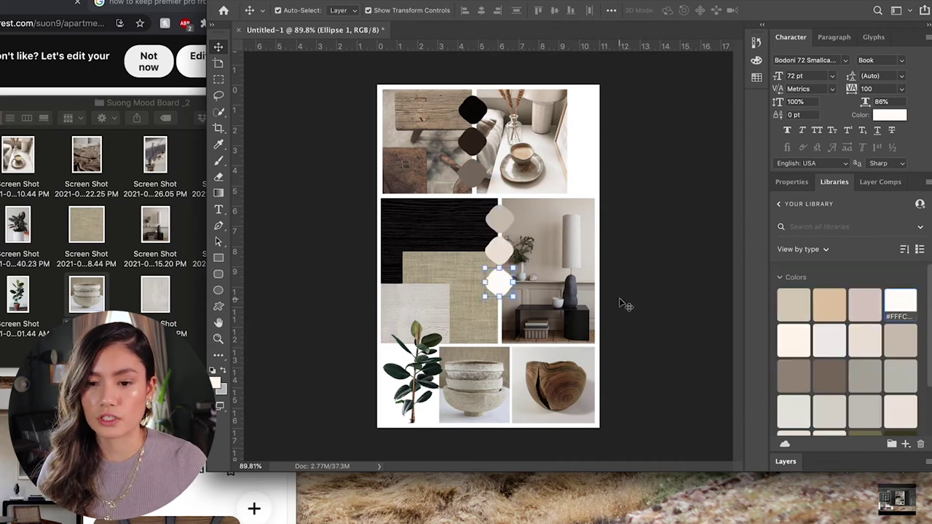
click(573, 311)
click(688, 354)
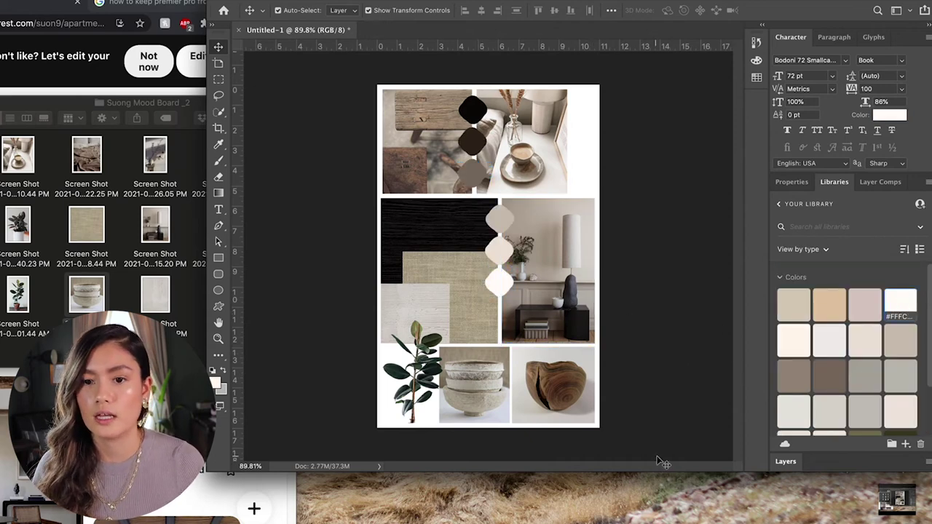
- Type a 'WABI SABI' title at the seam between photos and select its text
key(t)
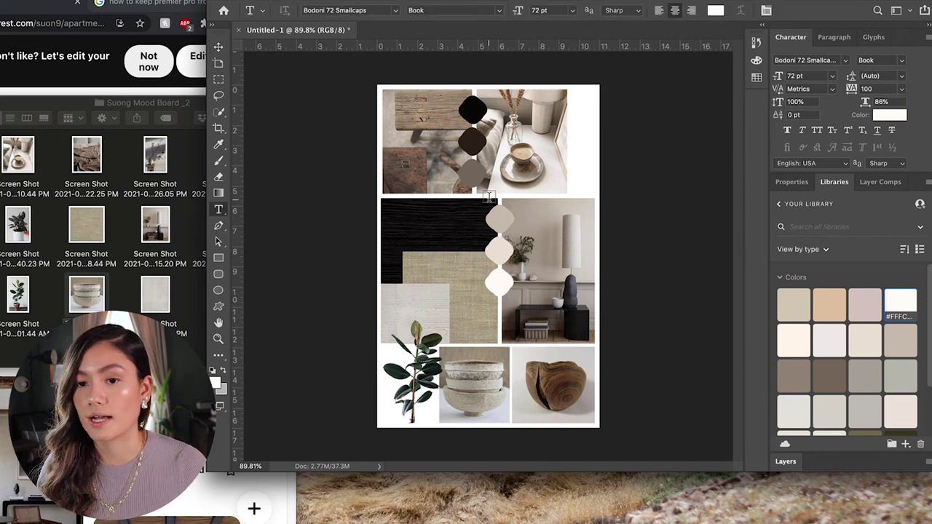
click(483, 201)
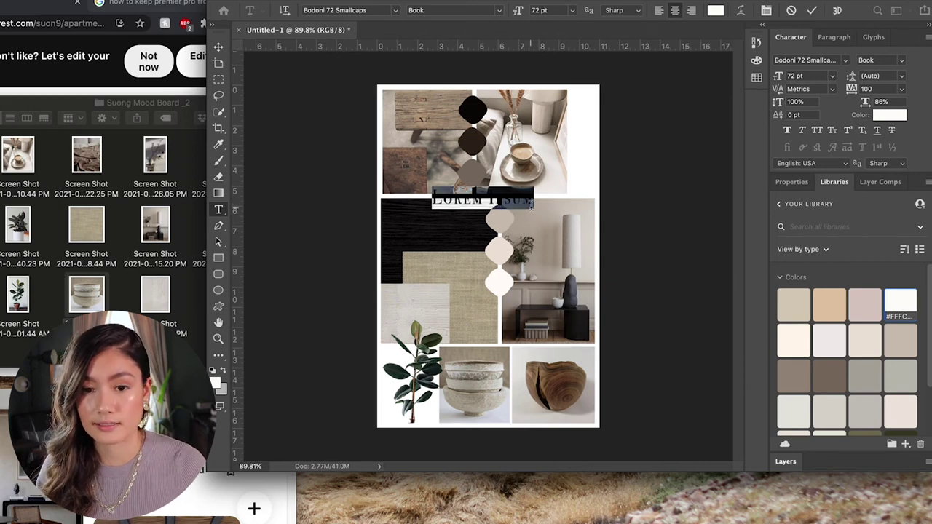
text(WABI SAB)
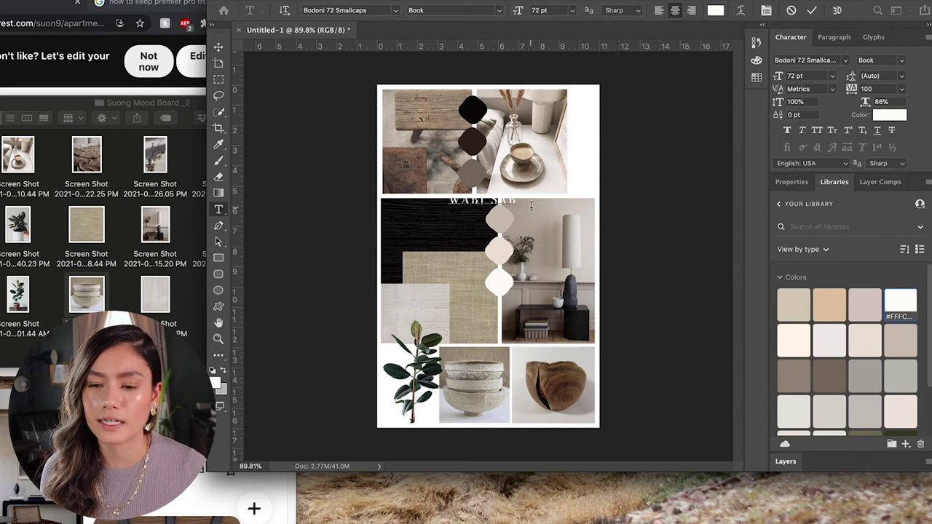
text(I)
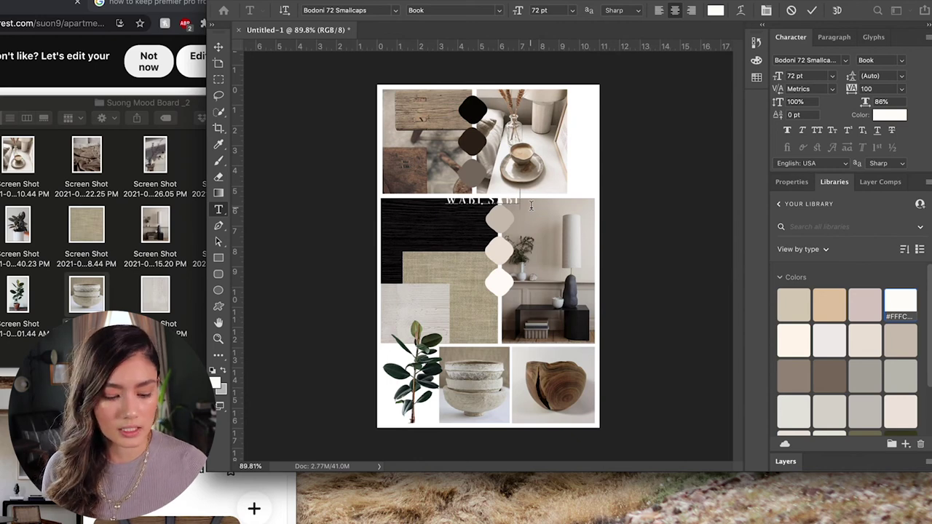
drag(522, 191, 441, 188)
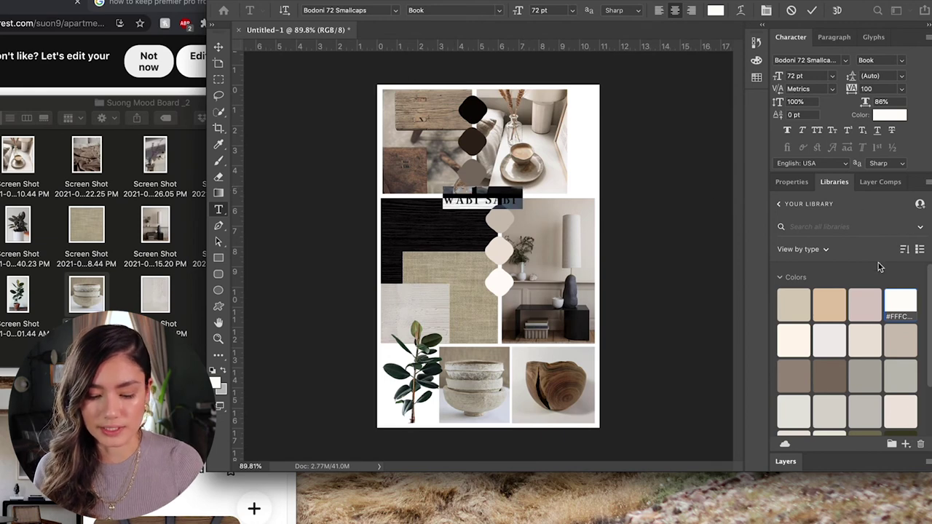
- Move the darkened WABI SABI title onto the linen image and commit the rotated 'Calm & Warm' caption
scroll(818, 360, down, 3)
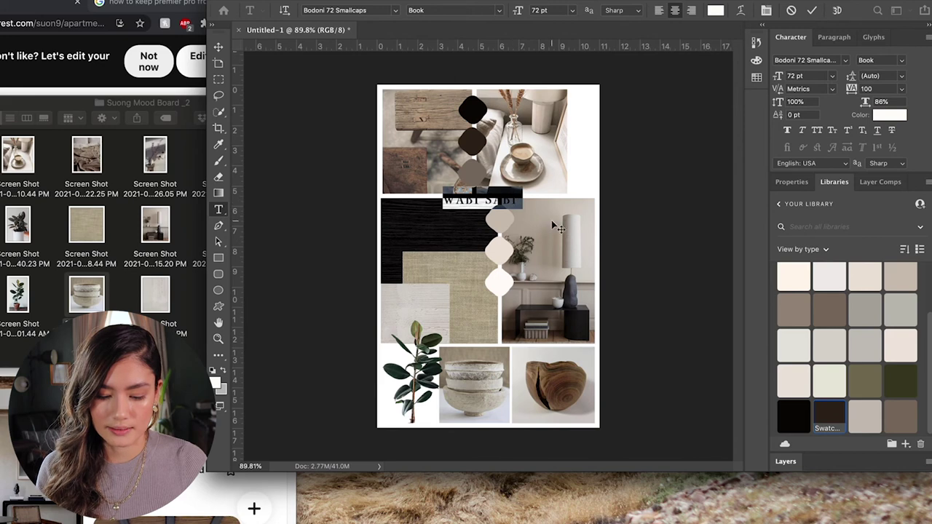
drag(502, 211, 477, 331)
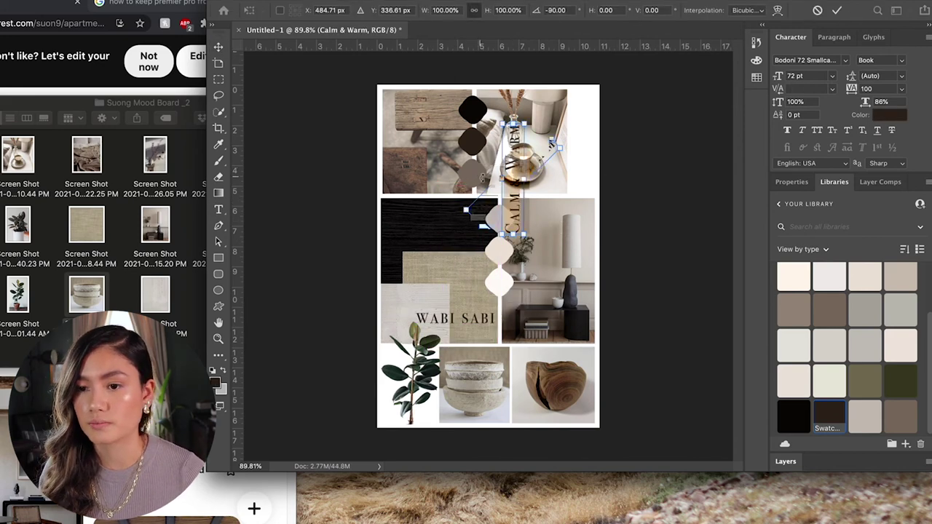
drag(528, 181, 598, 165)
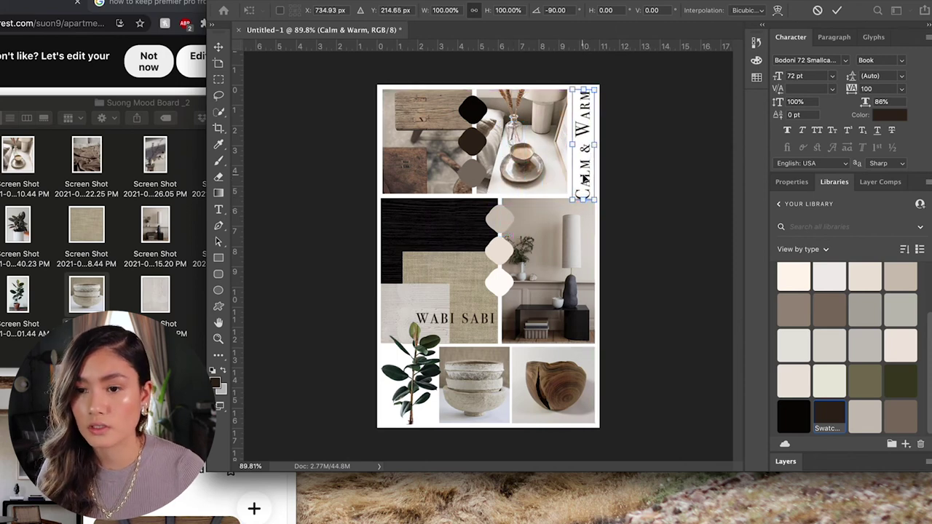
key(Return)
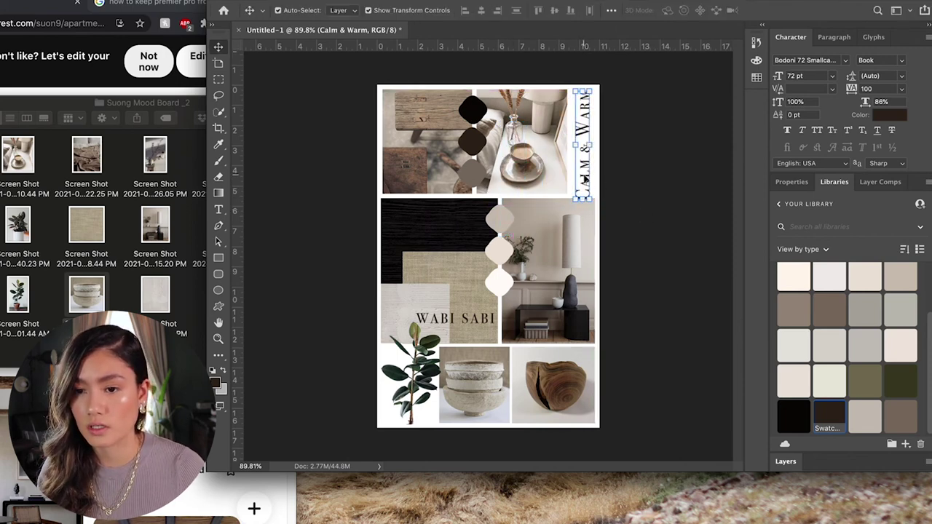
click(658, 160)
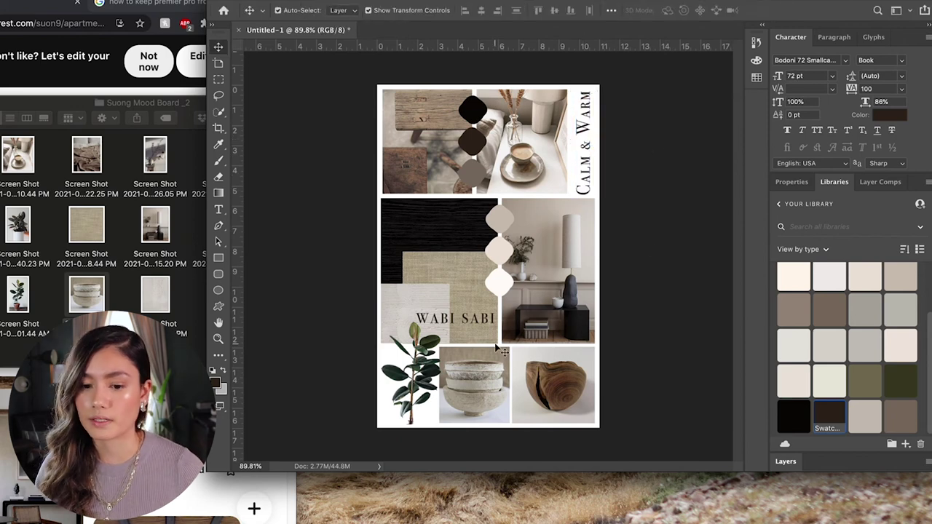